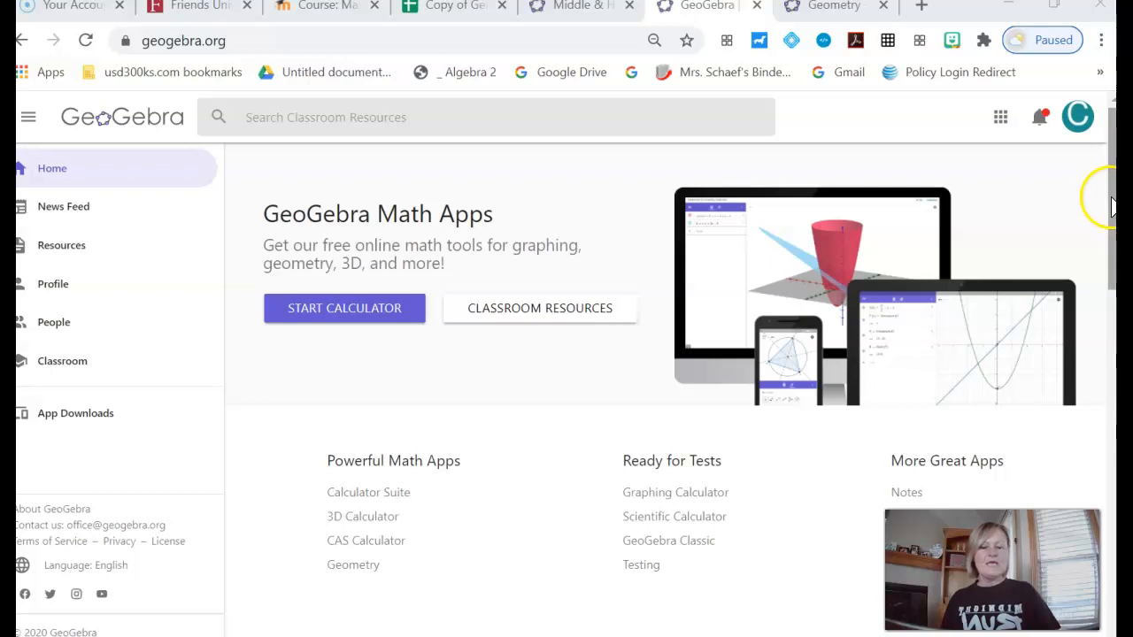
Find GeoGebra Classic among the apps on the GeoGebra home page and open it
scroll(1106, 195, down, 4)
scroll(1102, 292, down, 2)
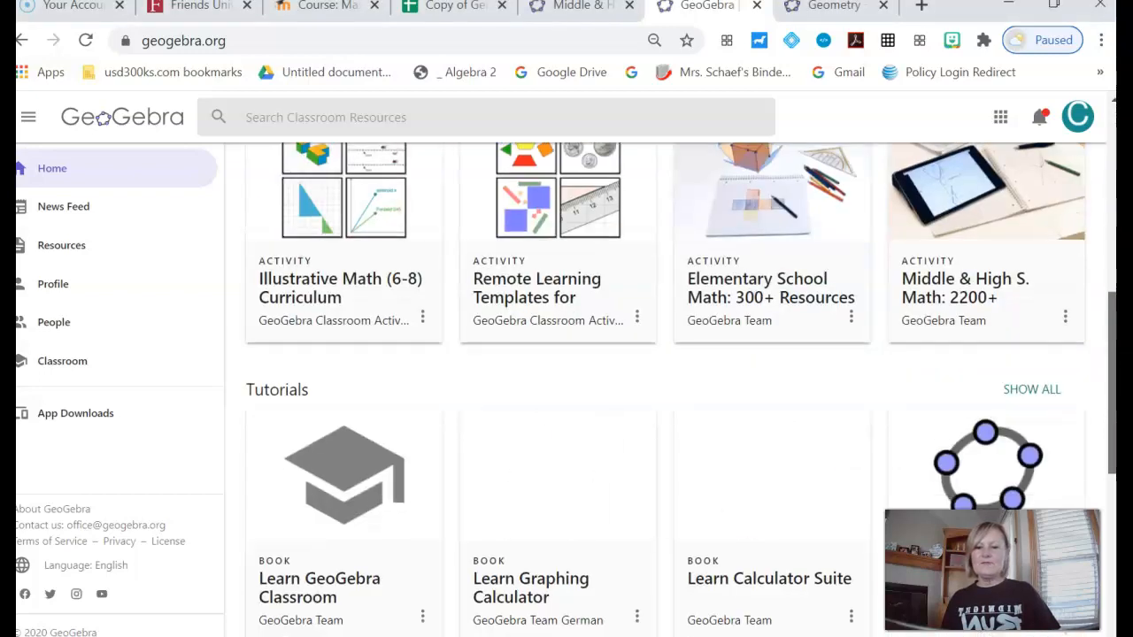
scroll(1102, 292, up, 4)
drag(1098, 281, 1092, 267)
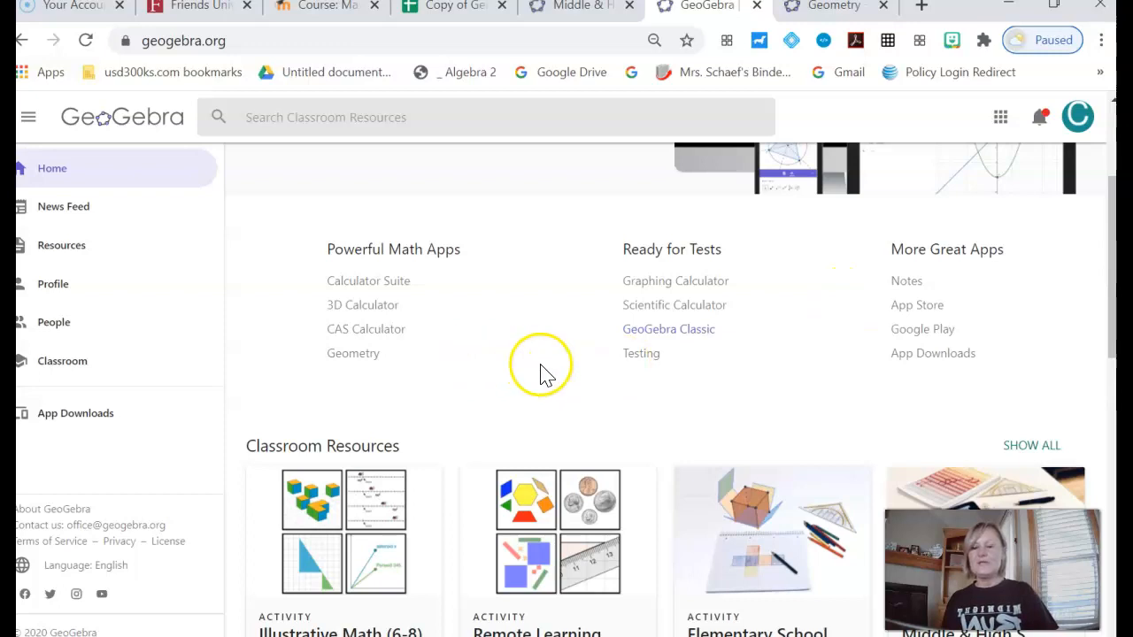
click(685, 332)
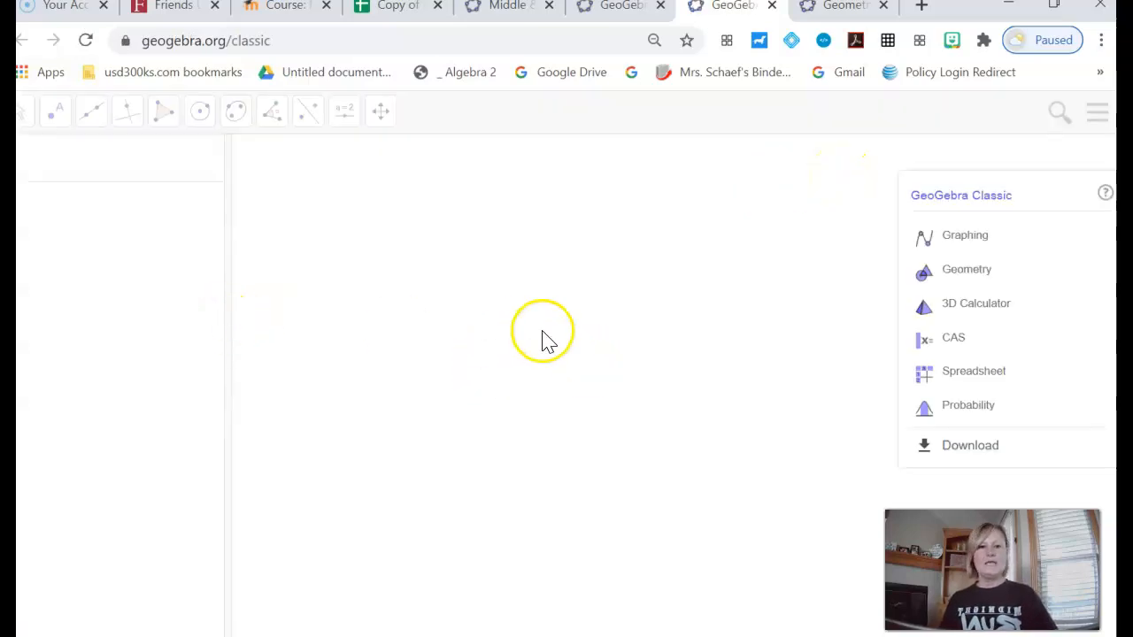
Switch GeoGebra Classic to the Geometry perspective
click(967, 271)
click(968, 241)
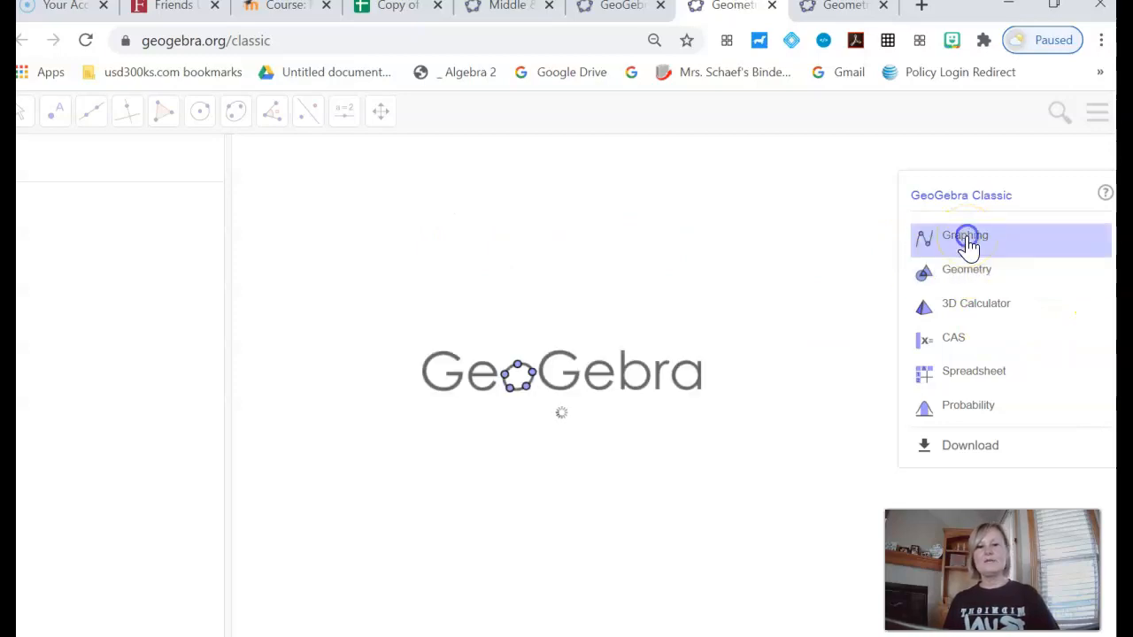
click(971, 272)
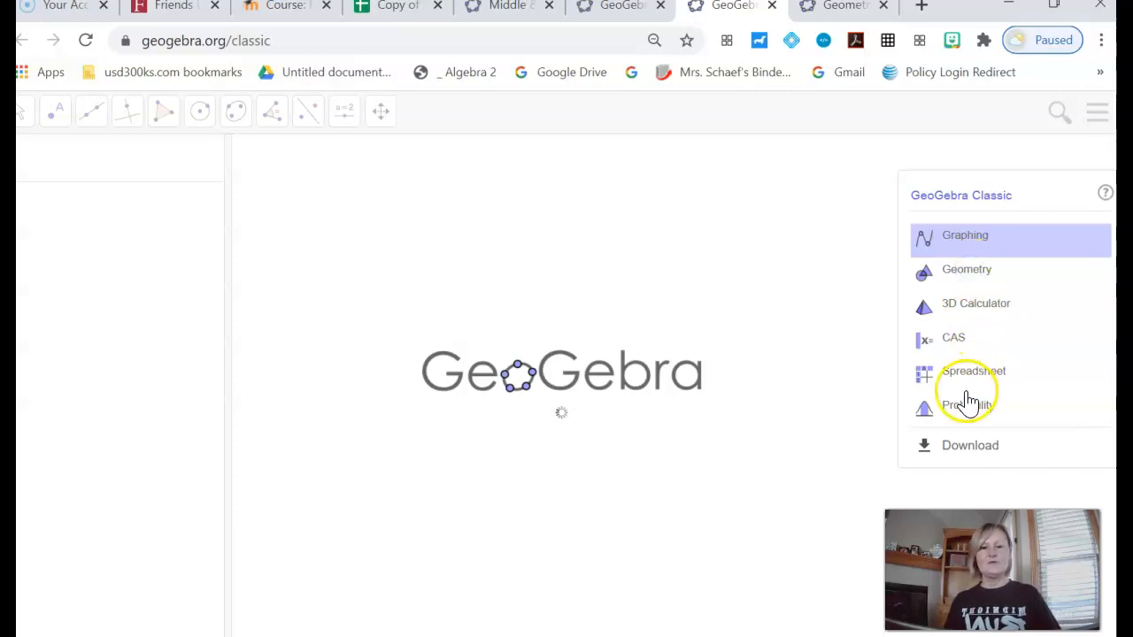
click(970, 271)
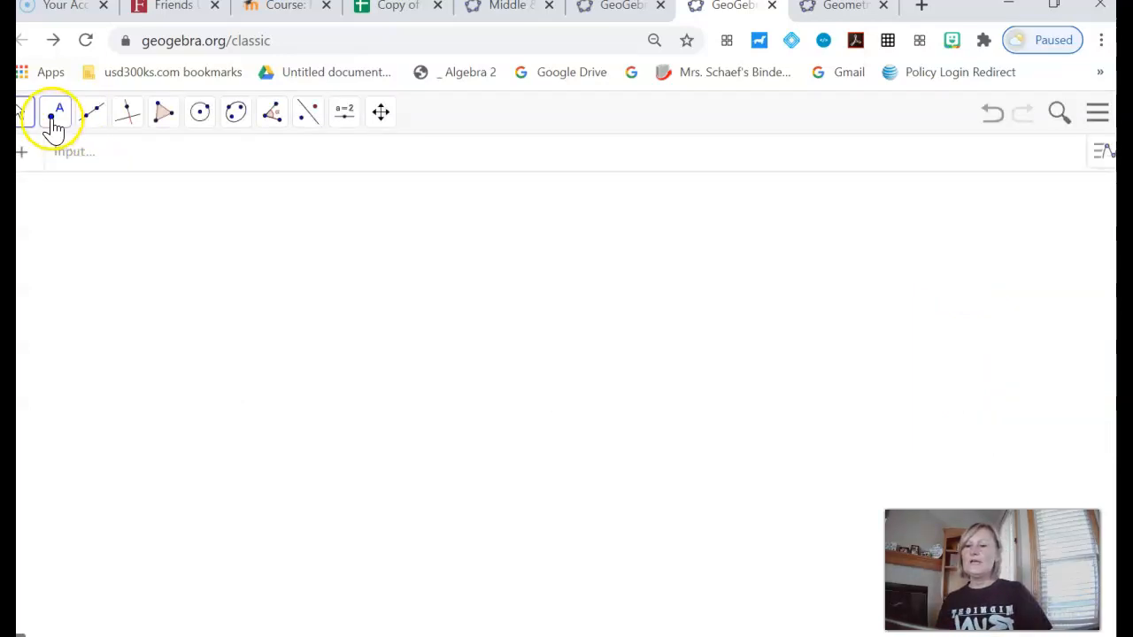
Examine the tools offered in each tool group, from points, lines and polygons through circles, conics, angles and transformations to view controls
click(54, 125)
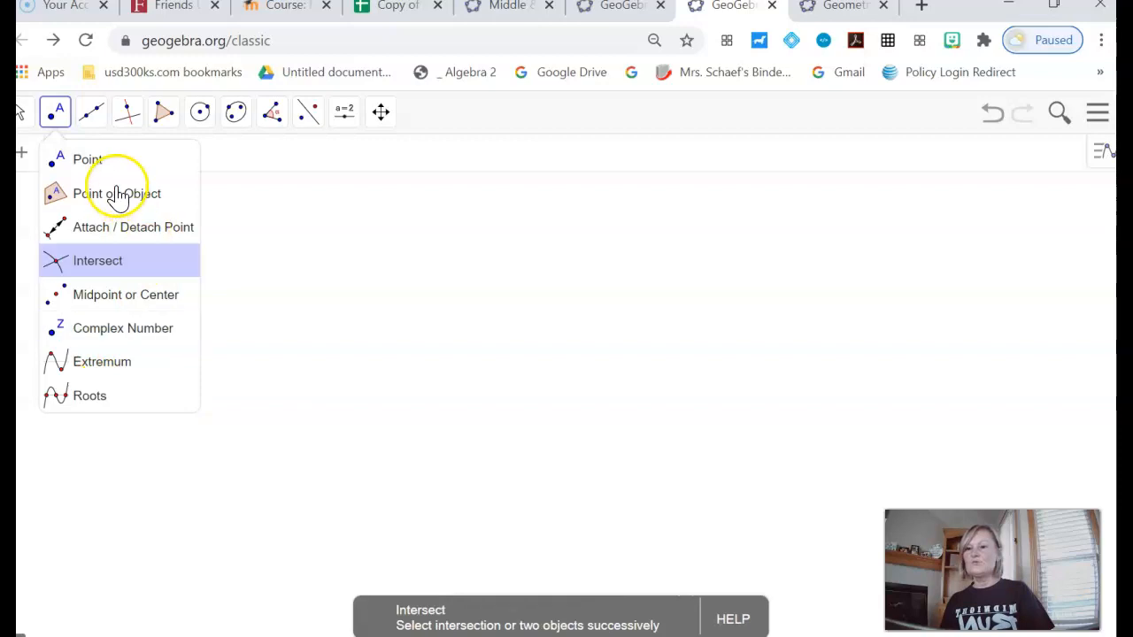
mouse_move(55, 140)
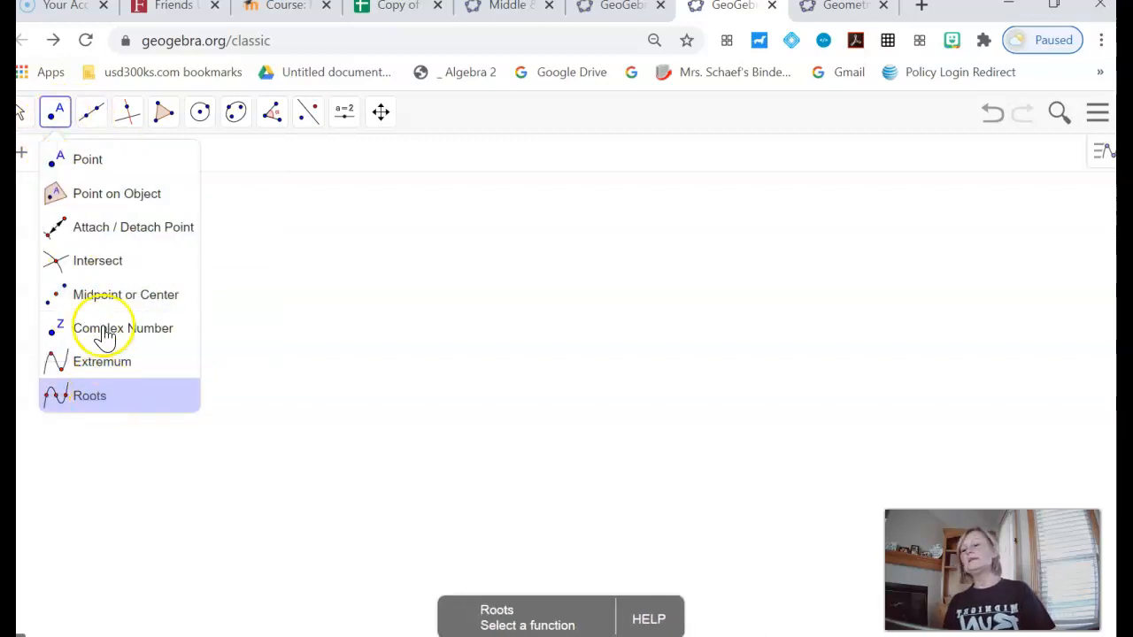
mouse_move(93, 138)
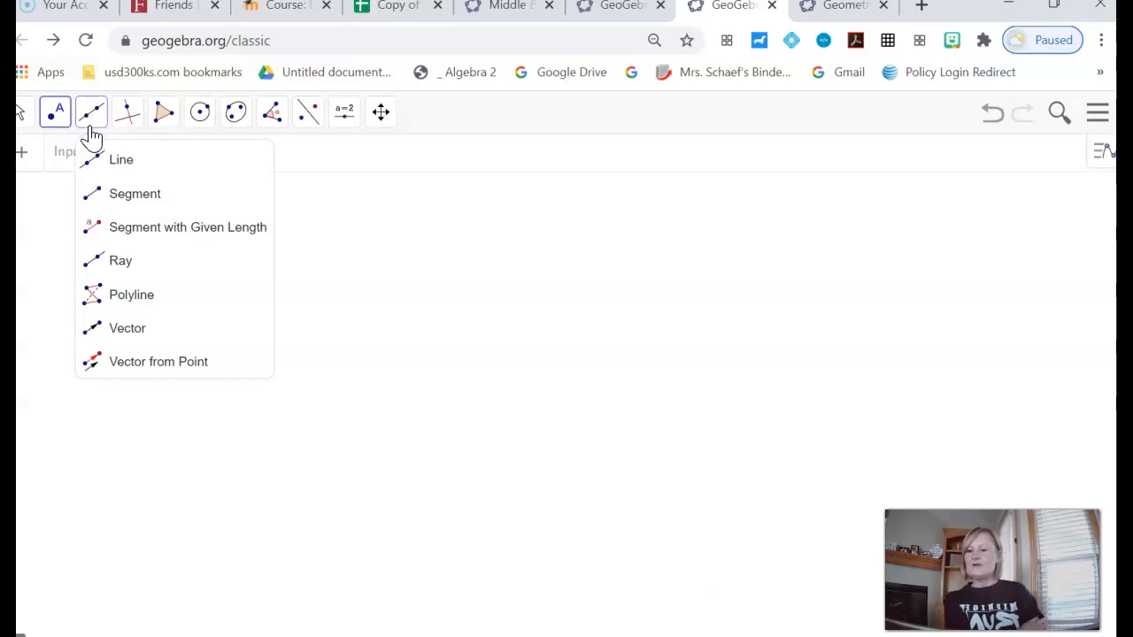
click(130, 120)
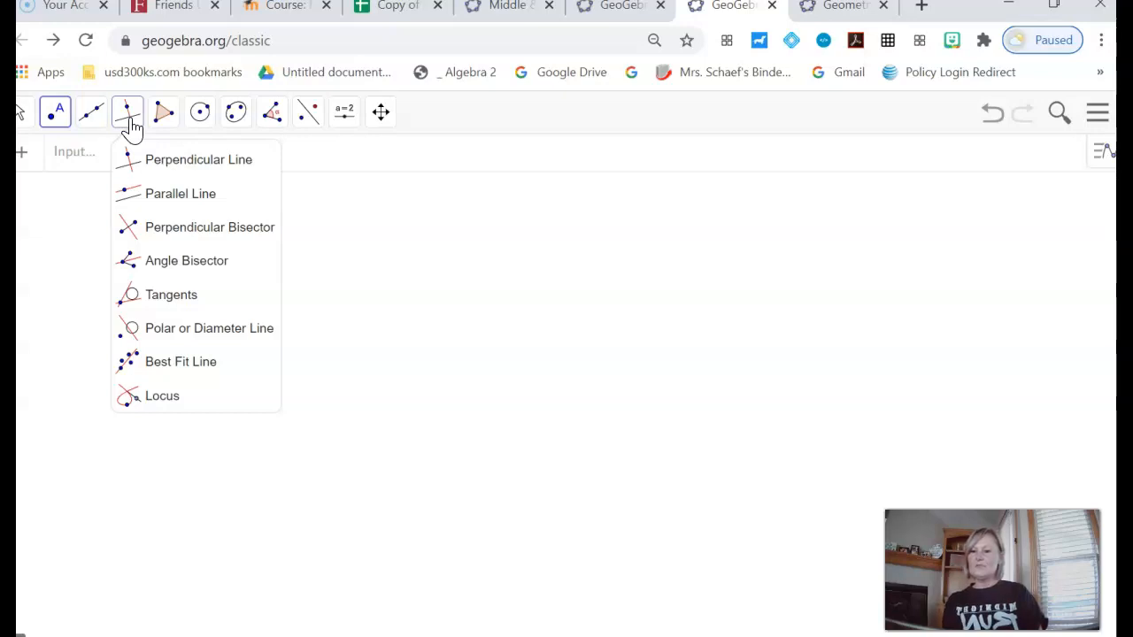
click(166, 117)
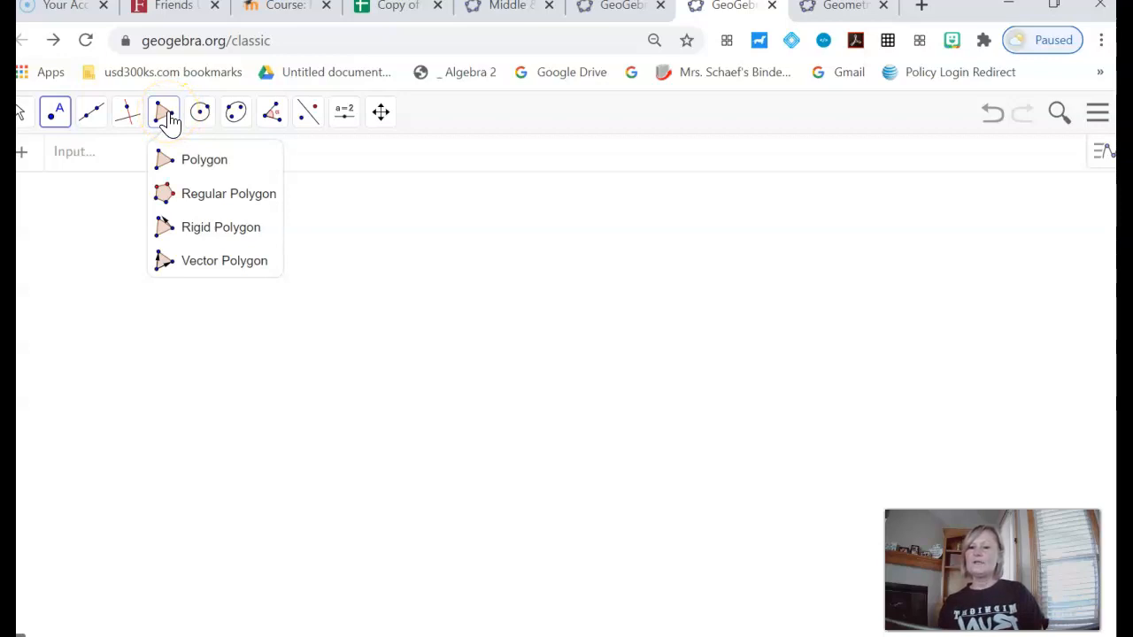
click(203, 115)
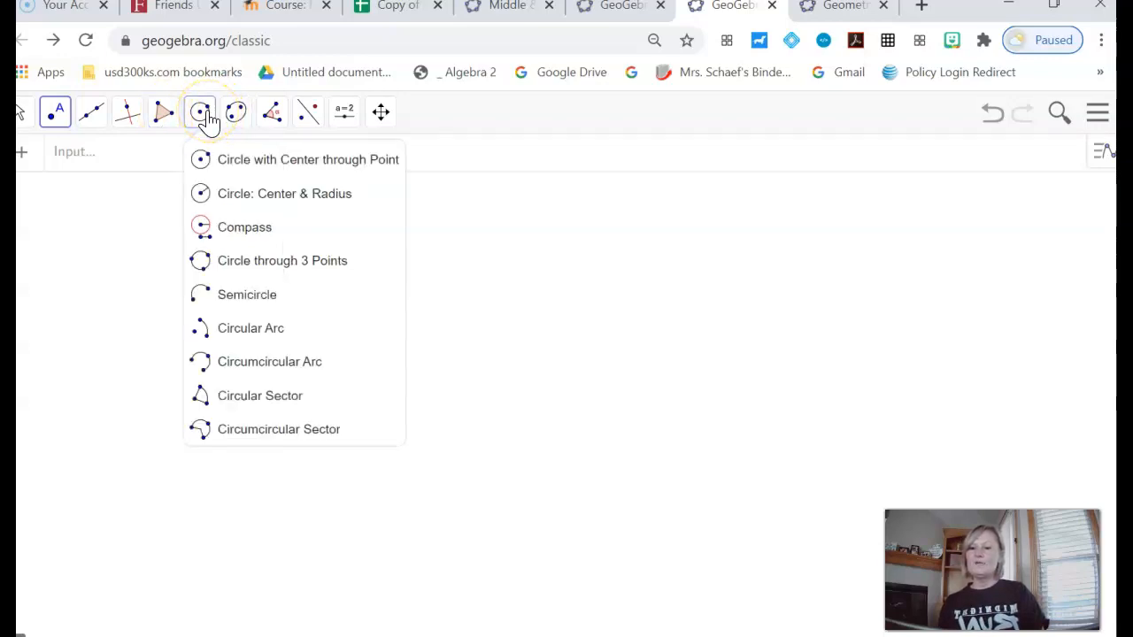
click(235, 117)
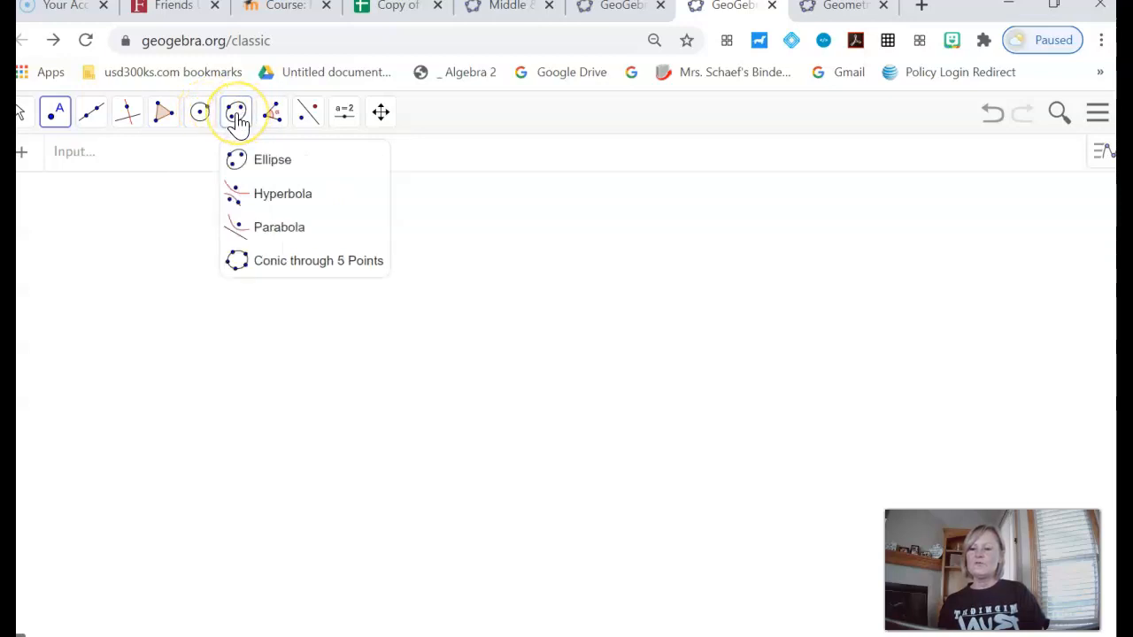
click(272, 119)
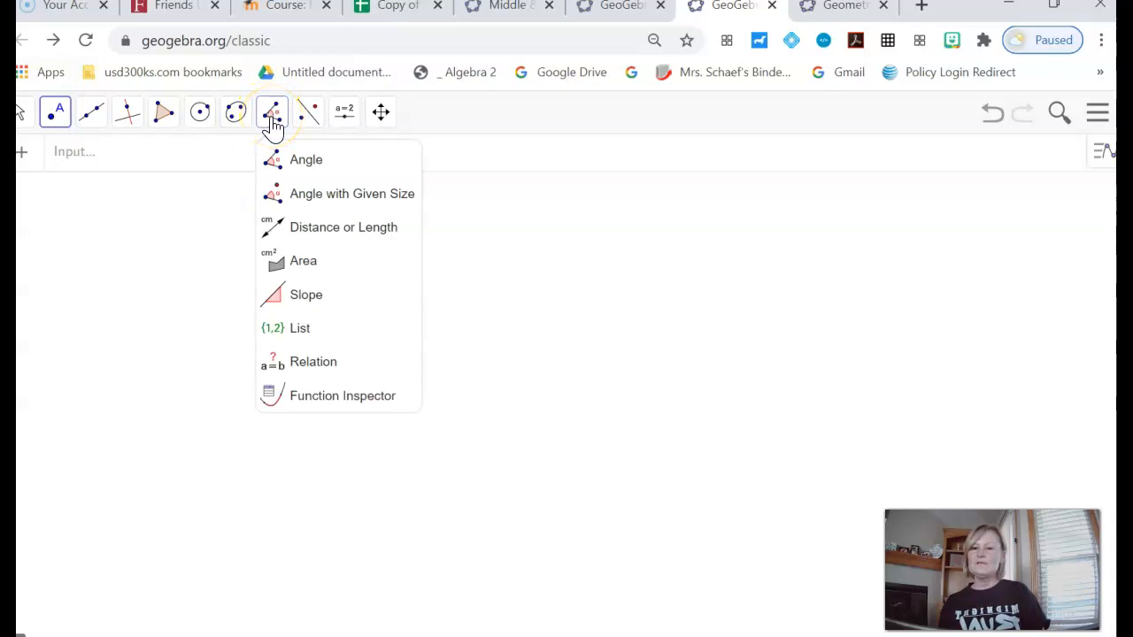
click(303, 120)
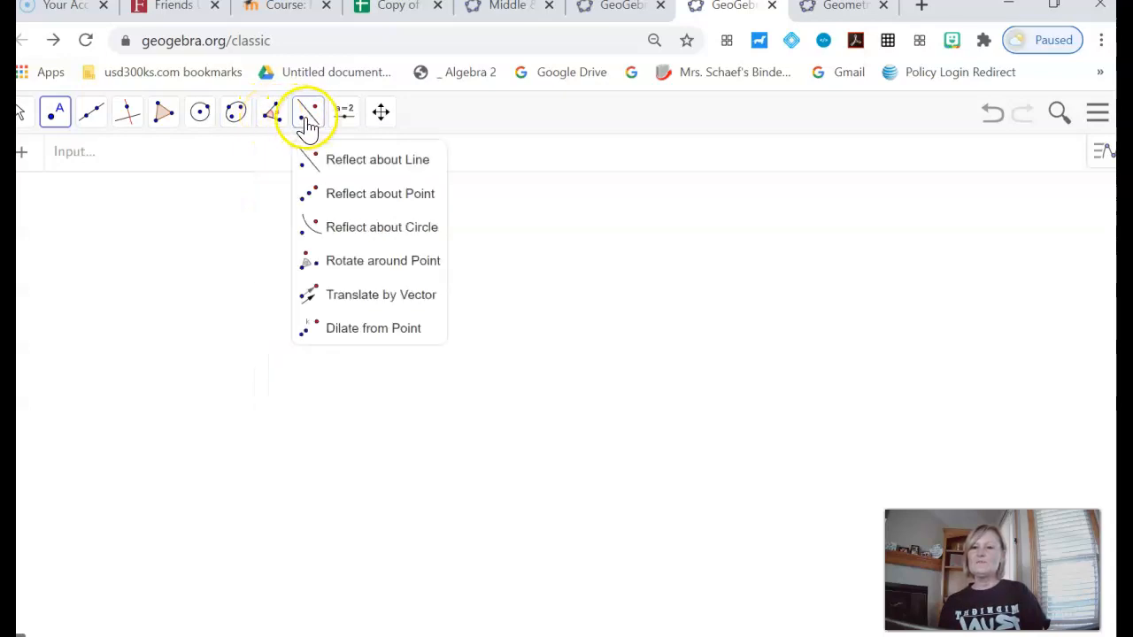
click(343, 119)
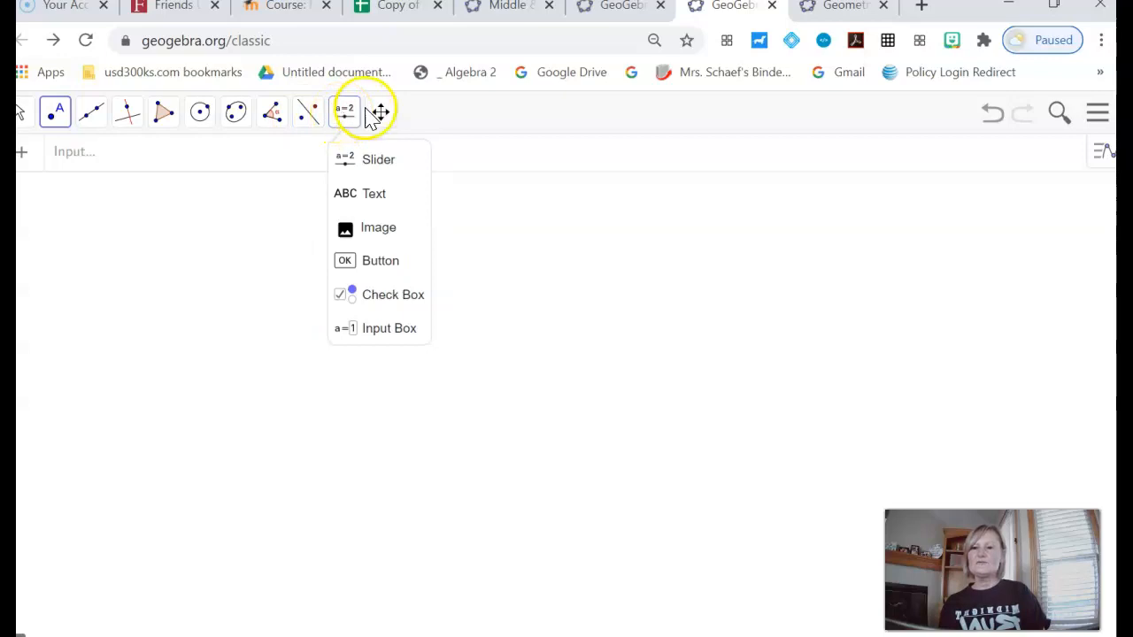
click(378, 118)
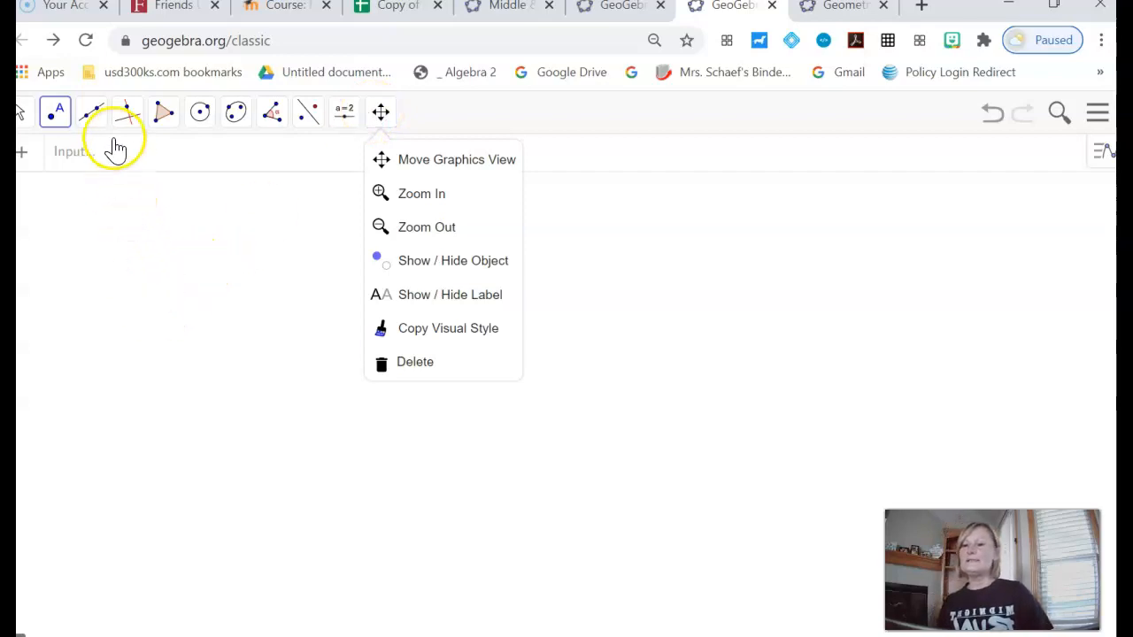
Draw two rays from a shared vertex at about (-5, -2), one through about (-1, -1) and one through about (-4, 2)
click(94, 114)
click(122, 166)
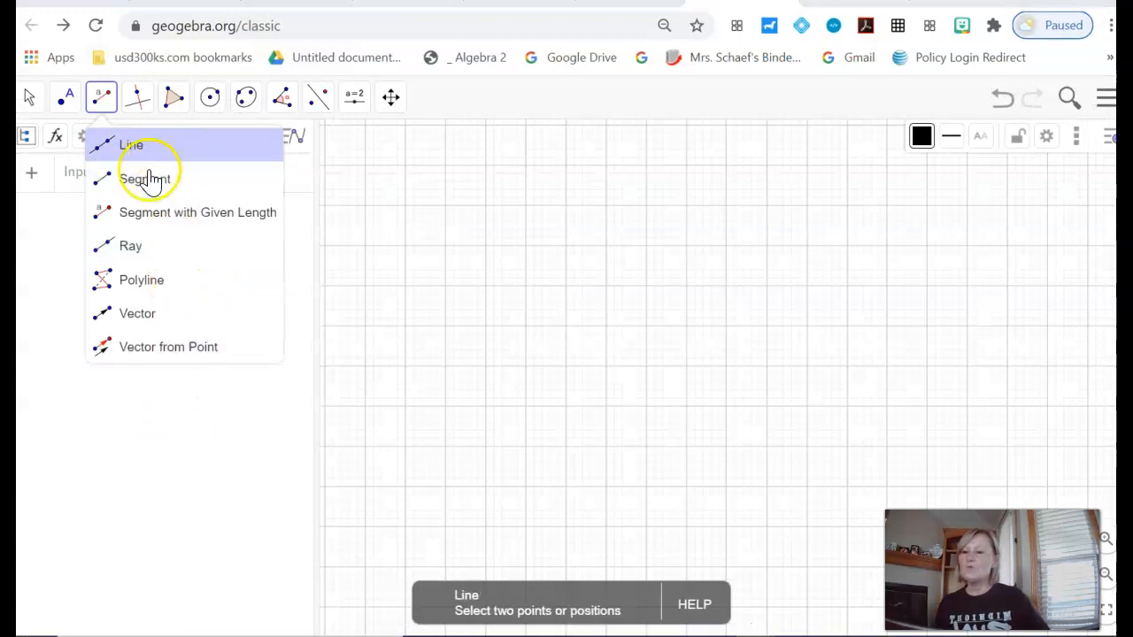
click(133, 248)
click(152, 177)
click(137, 255)
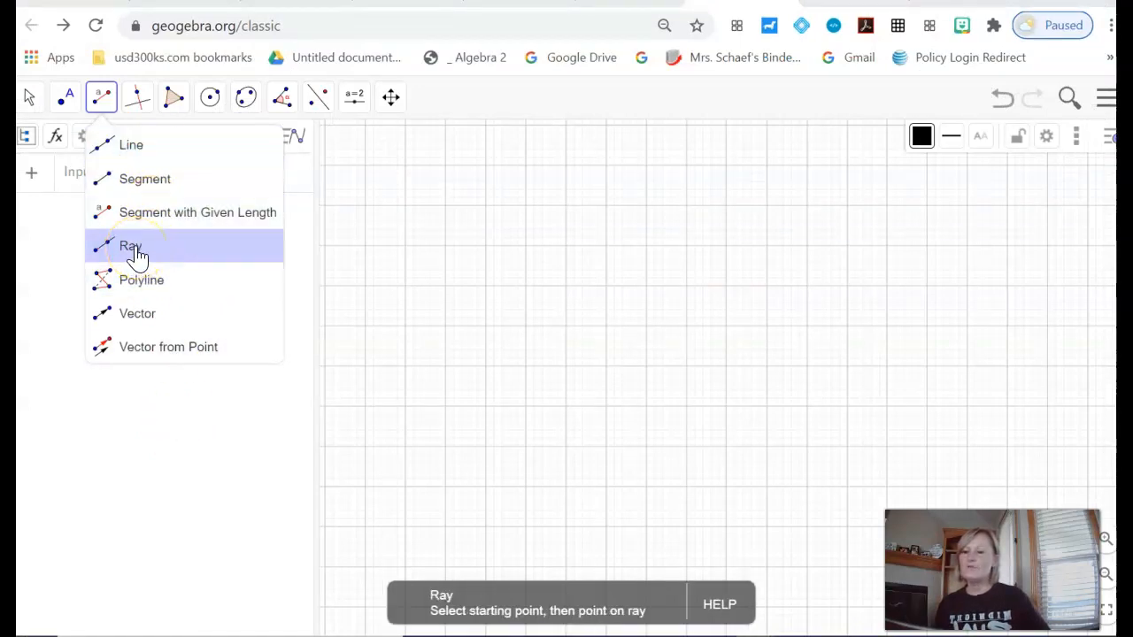
click(137, 255)
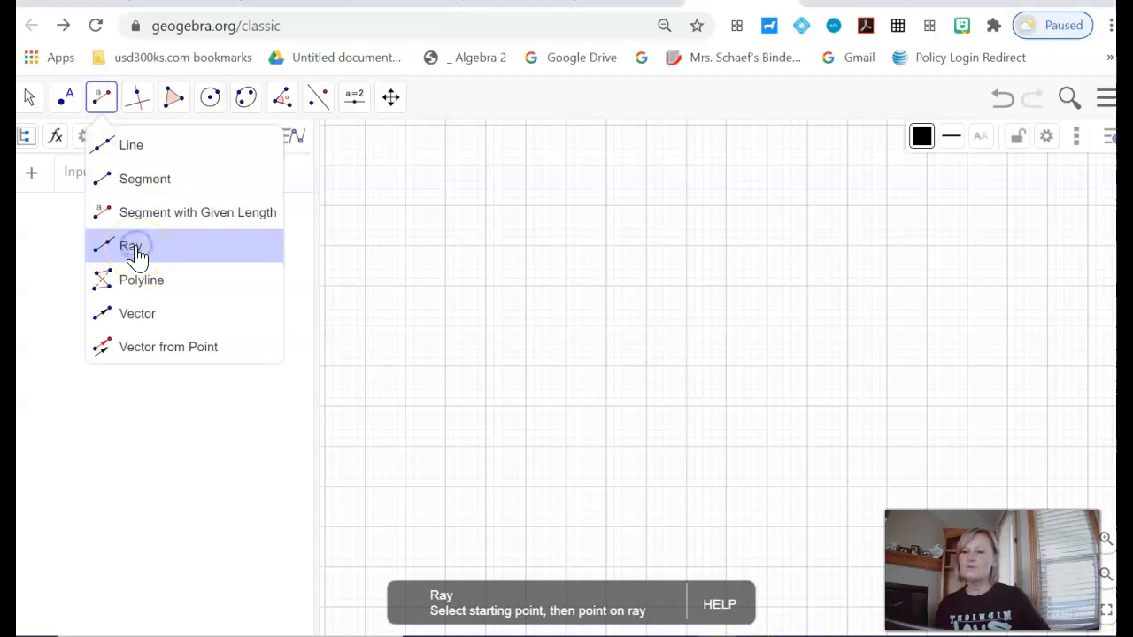
click(526, 365)
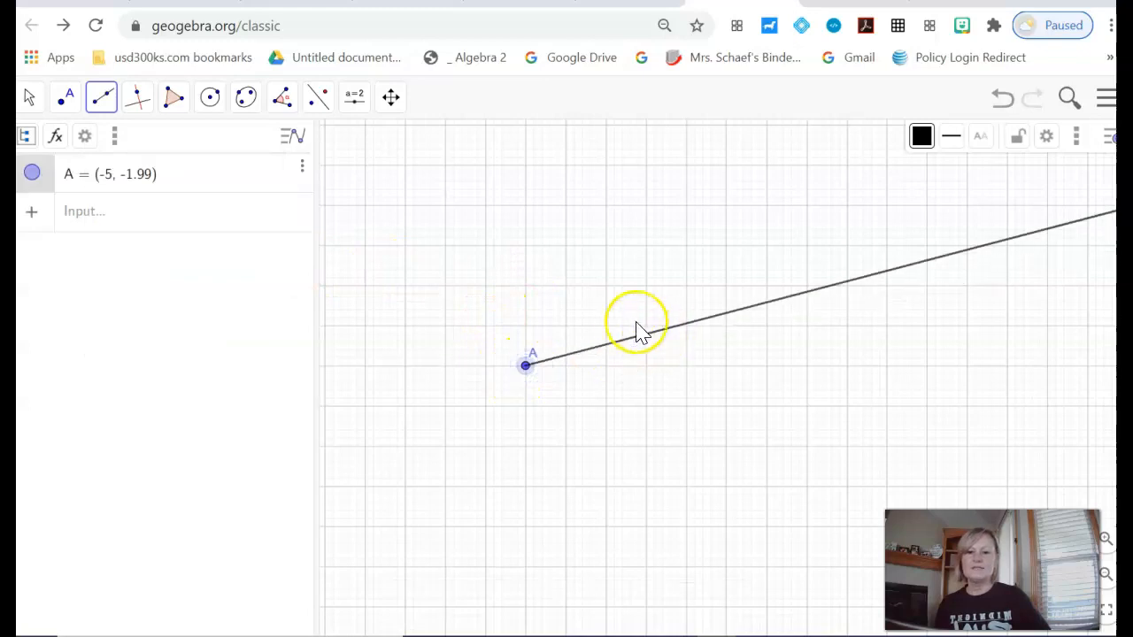
click(684, 325)
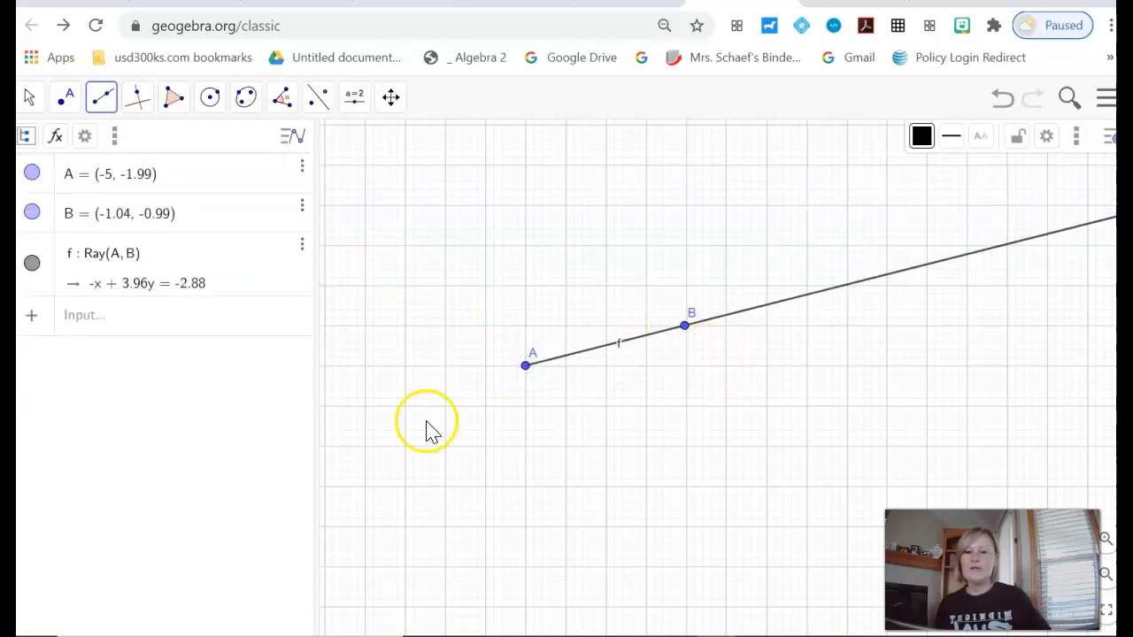
click(99, 98)
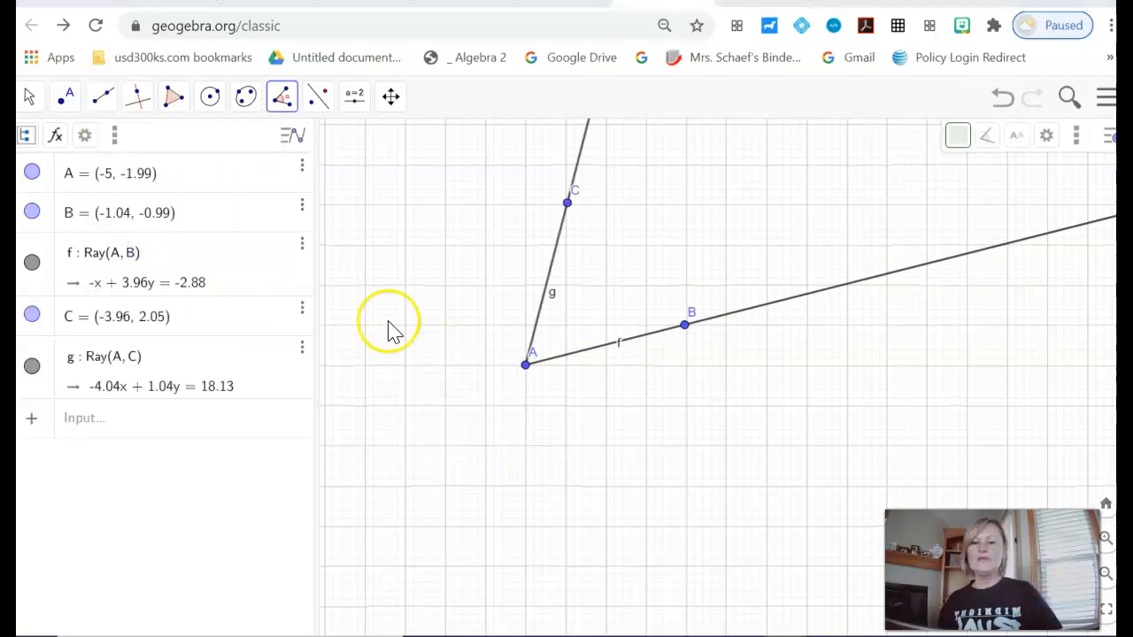
Measure the angle between the two rays from B through vertex A to C, and clear the construction
click(283, 100)
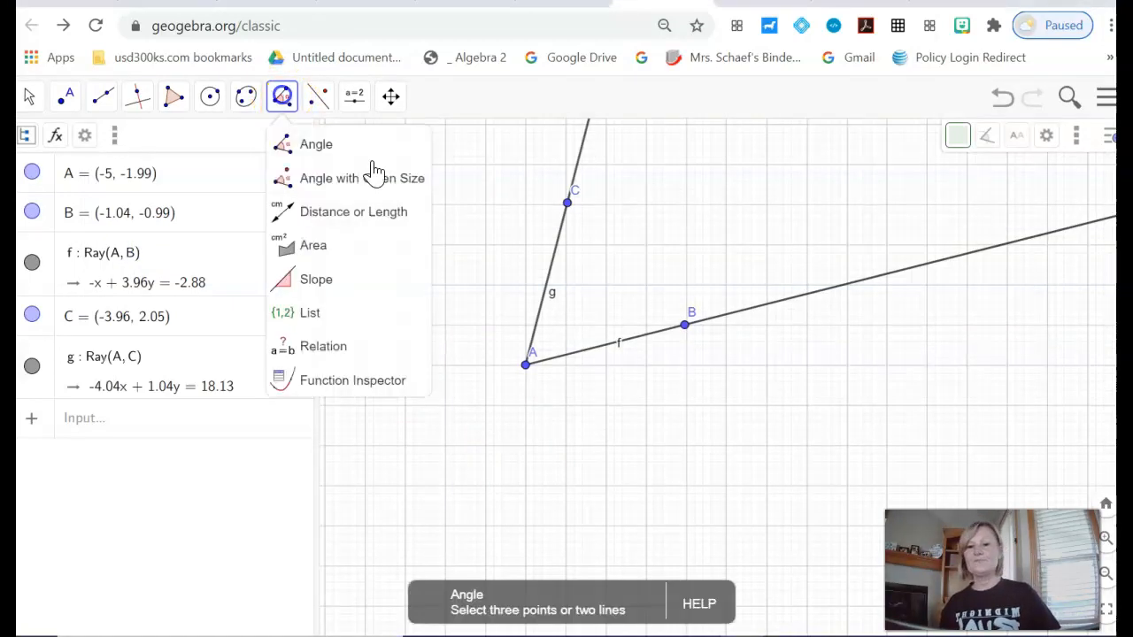
click(306, 144)
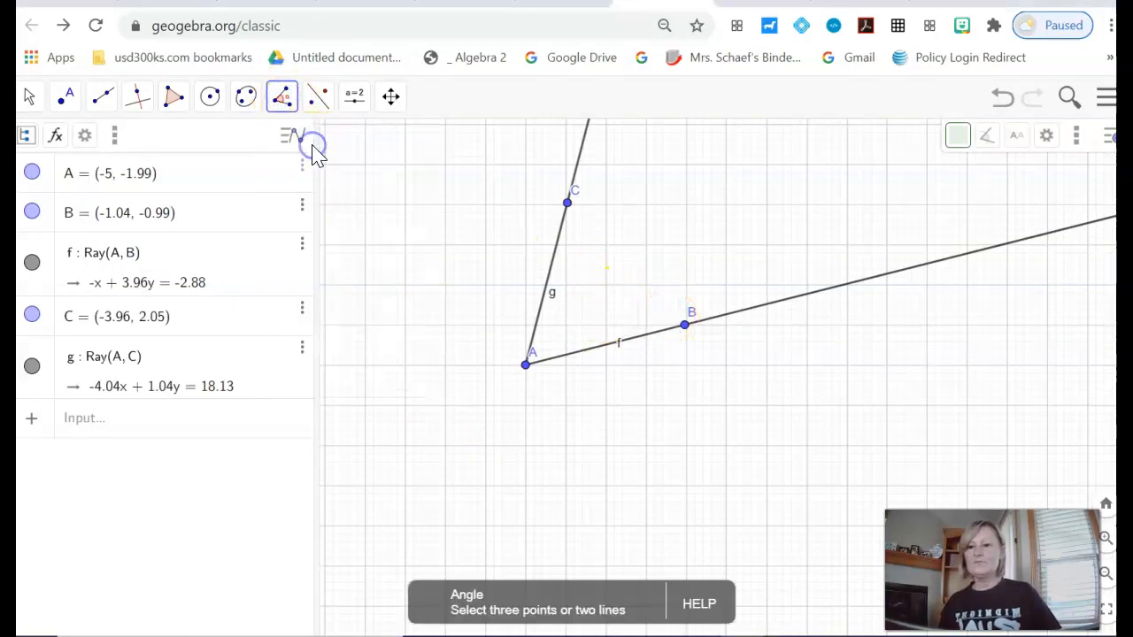
click(686, 326)
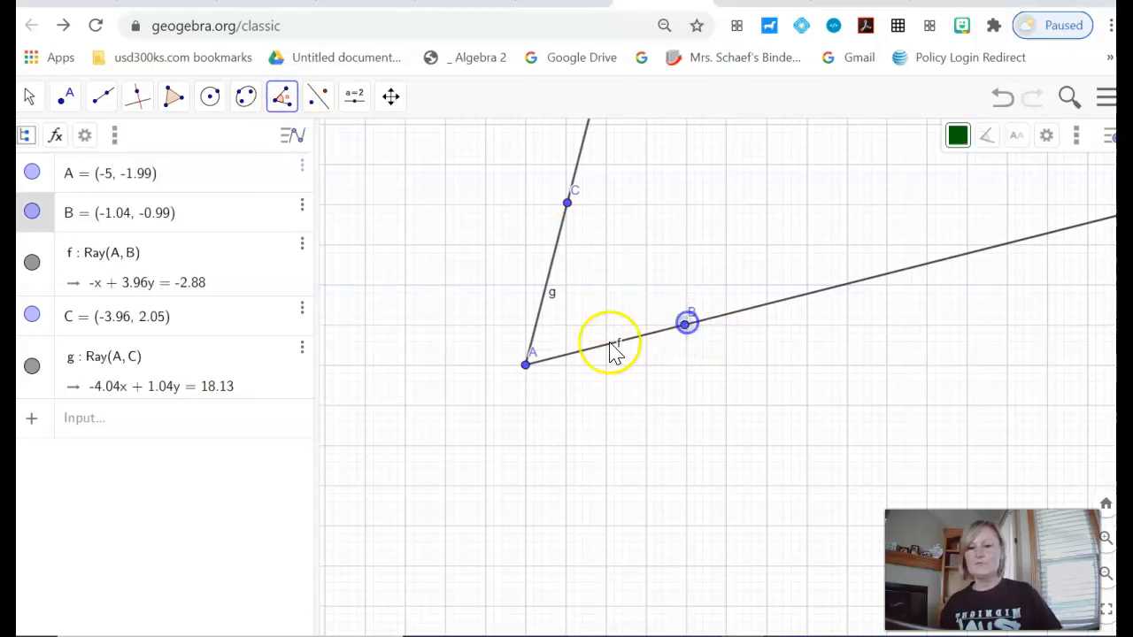
click(527, 364)
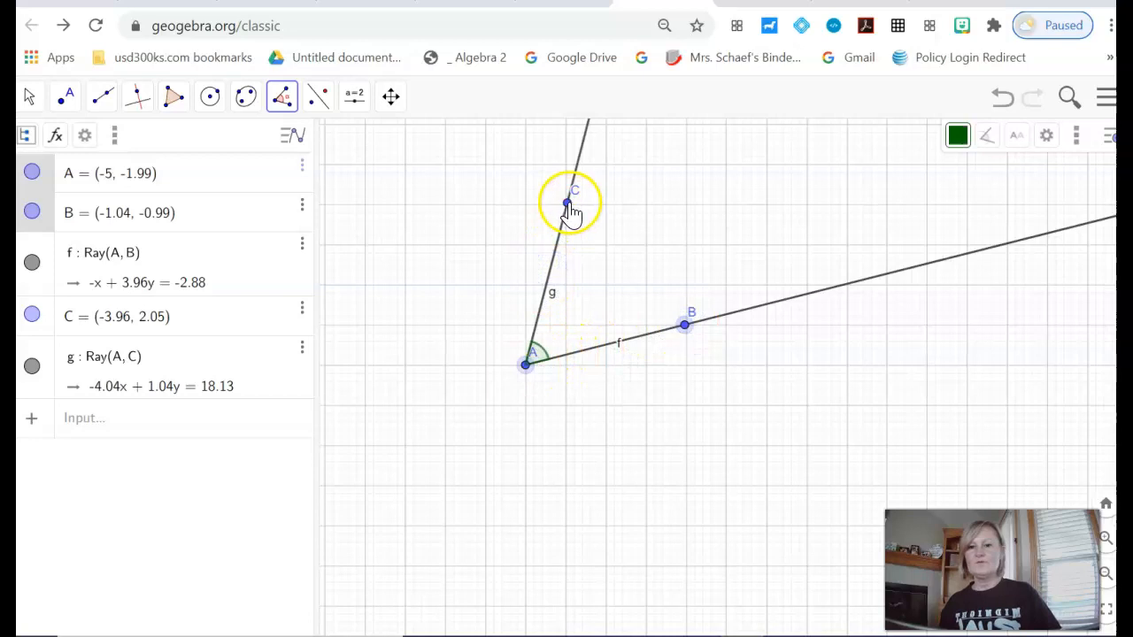
click(567, 203)
click(565, 356)
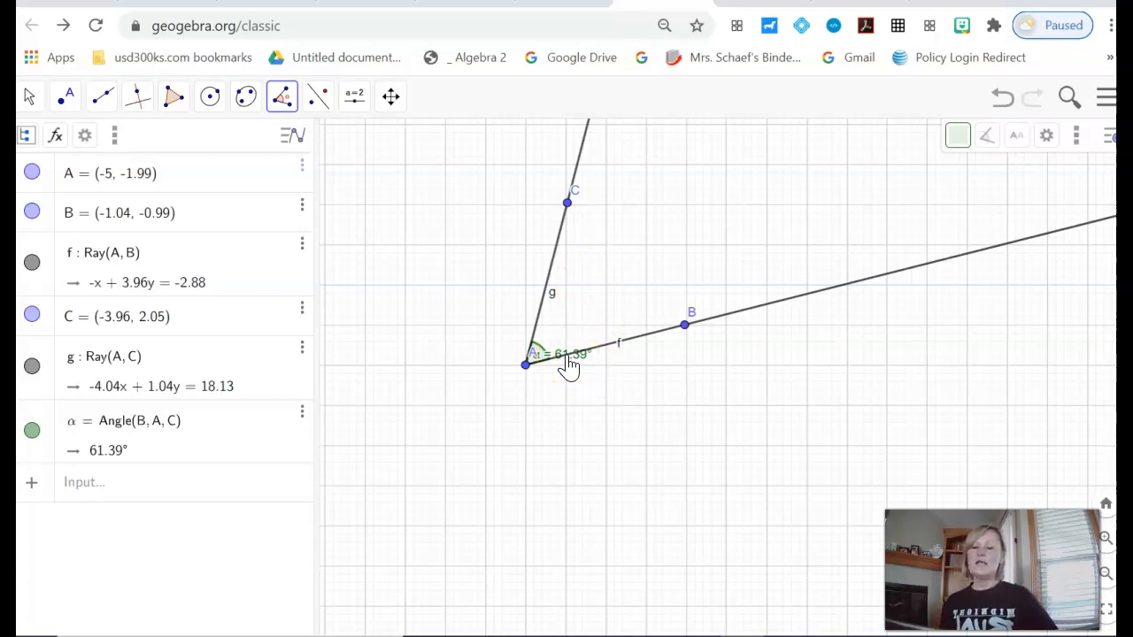
click(444, 542)
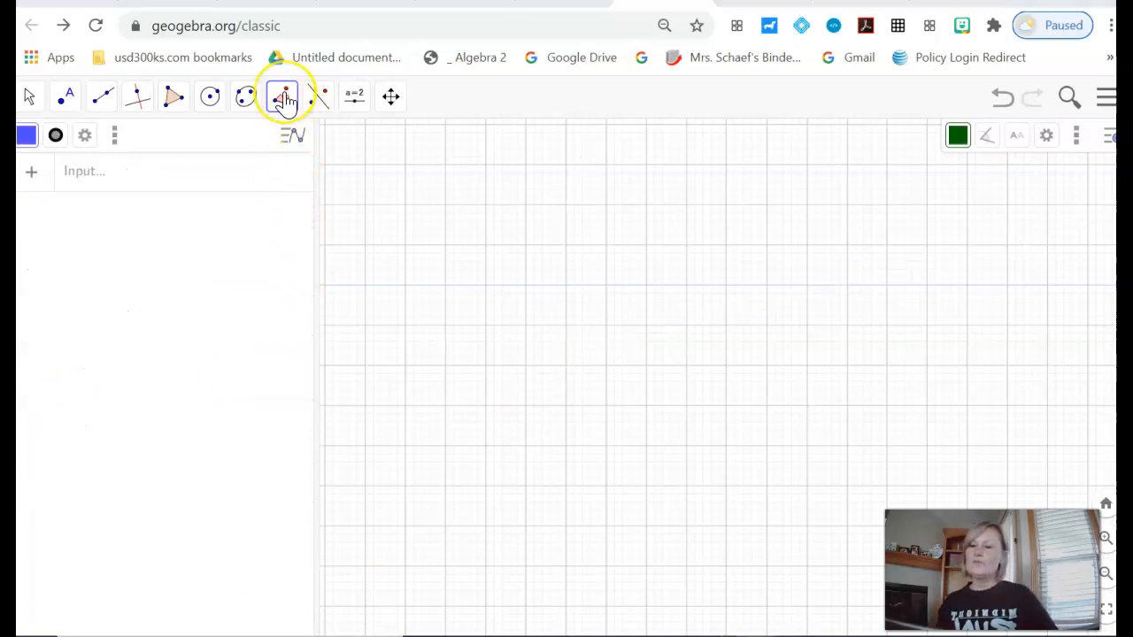
Construct a 45° counterclockwise angle of given size, with its leg point at about (-3.1, -2.1) and its vertex at about (-0.6, 1.3)
click(283, 97)
click(334, 182)
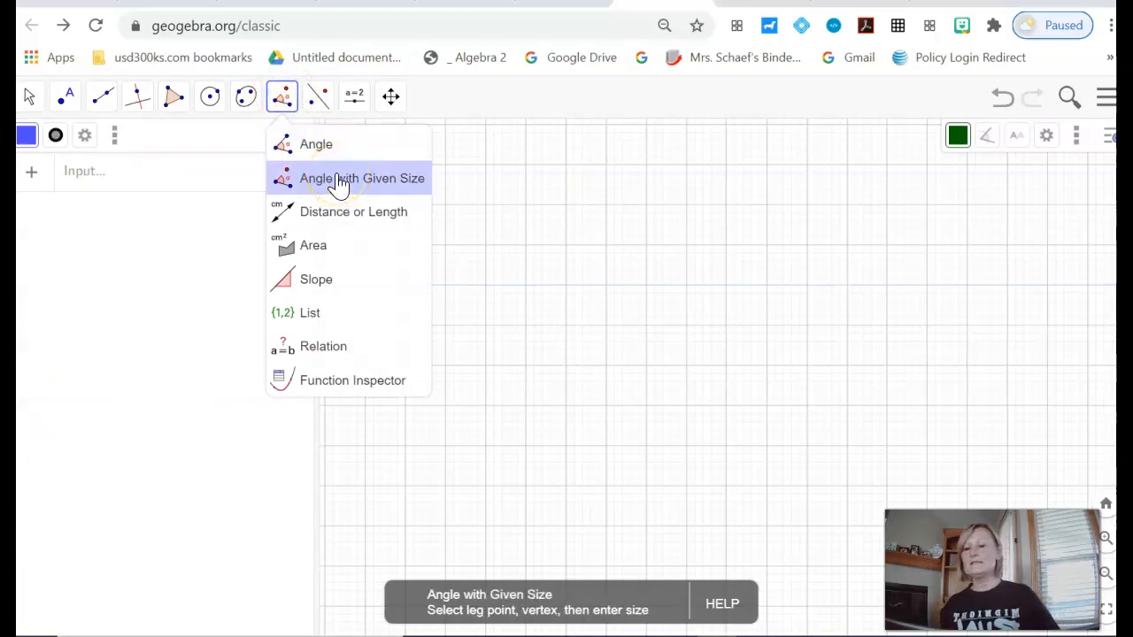
click(383, 183)
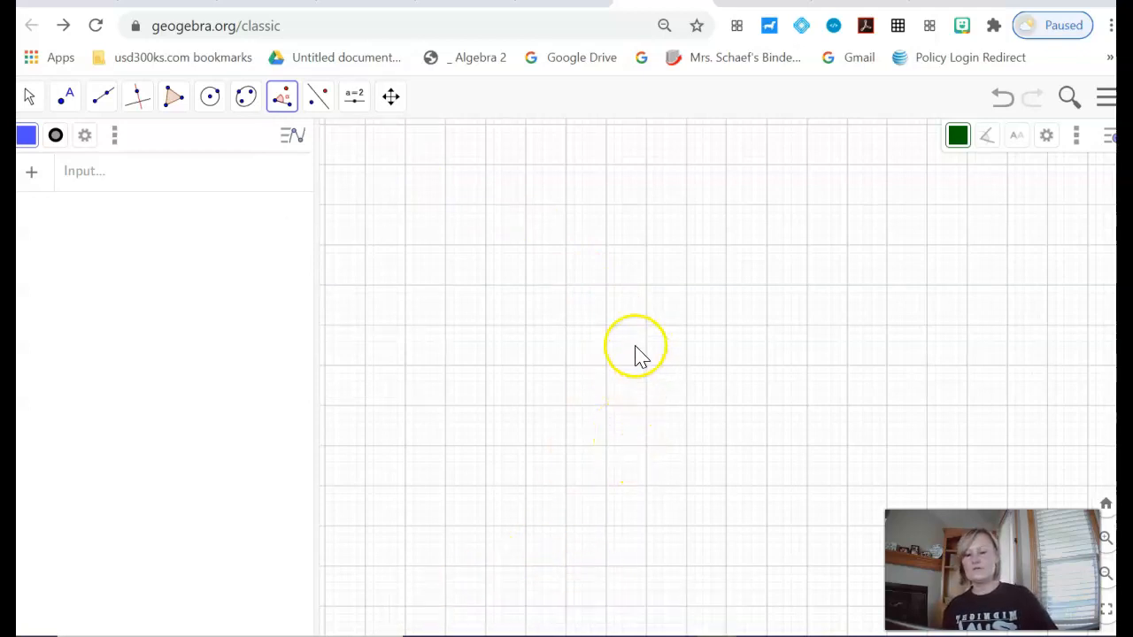
click(602, 370)
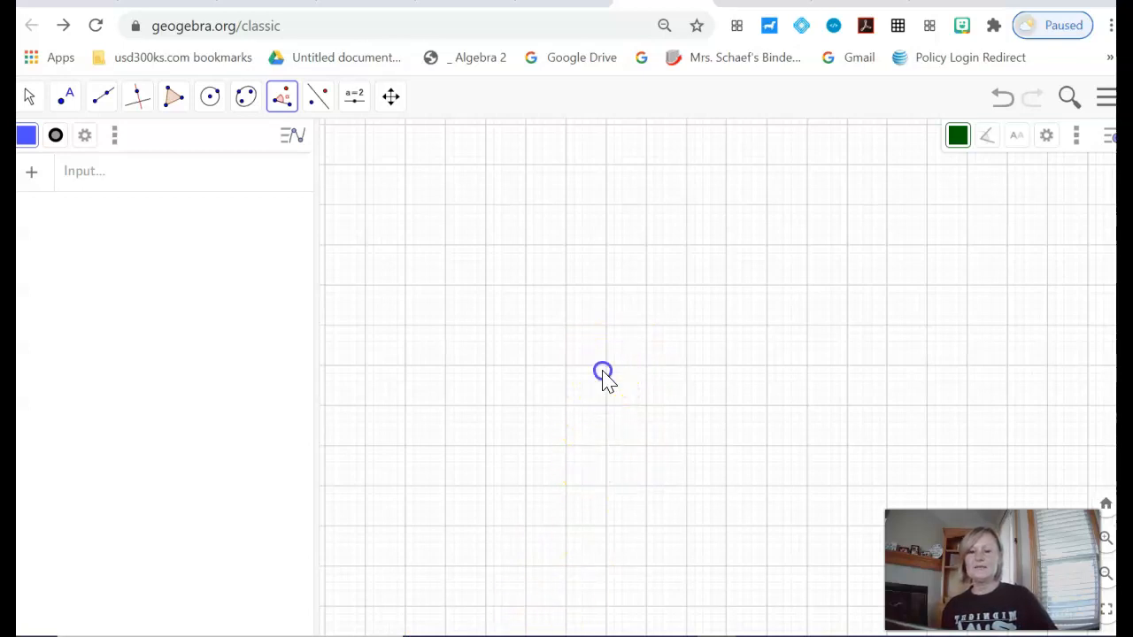
click(701, 235)
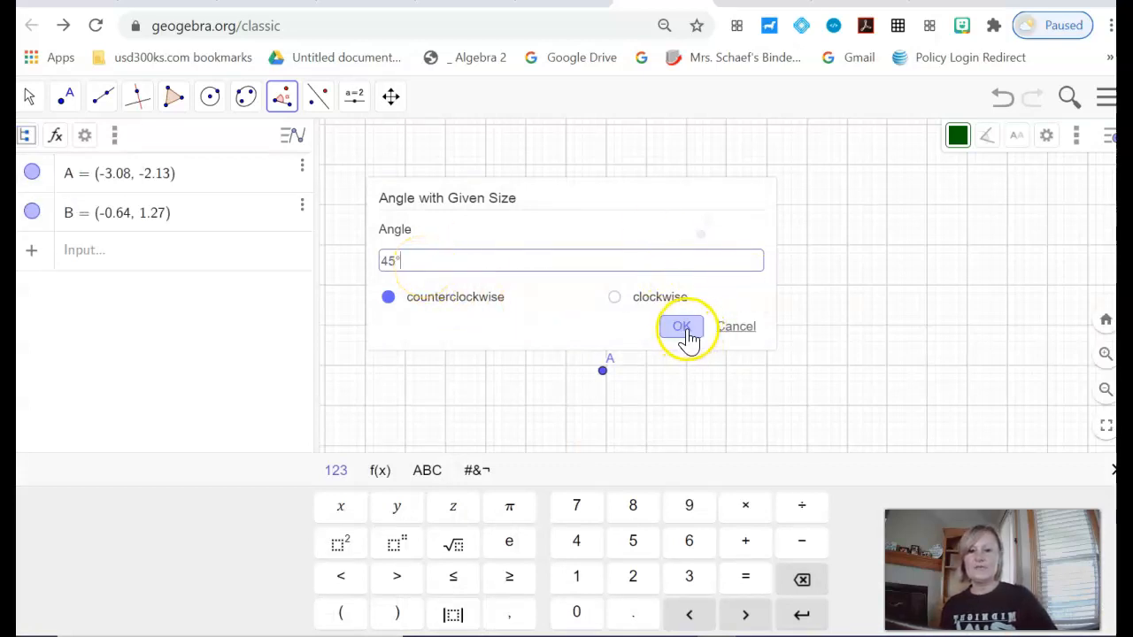
click(683, 329)
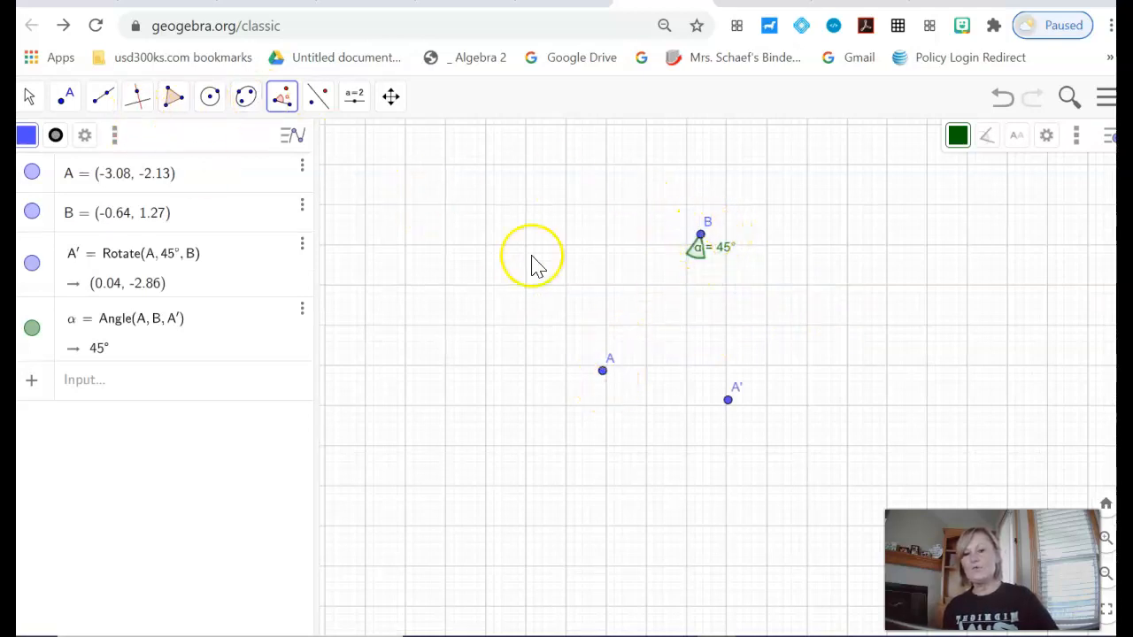
Draw two rays from vertex B along the legs of the 45° angle, one through about (-2.7, -1.6) and one through A'
click(105, 99)
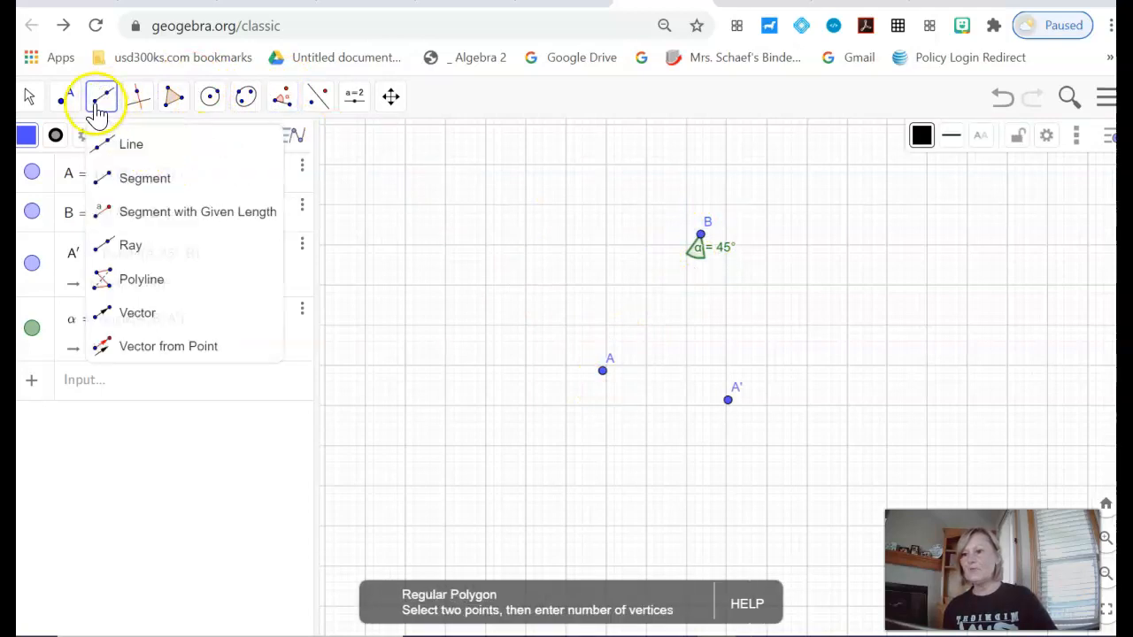
click(130, 254)
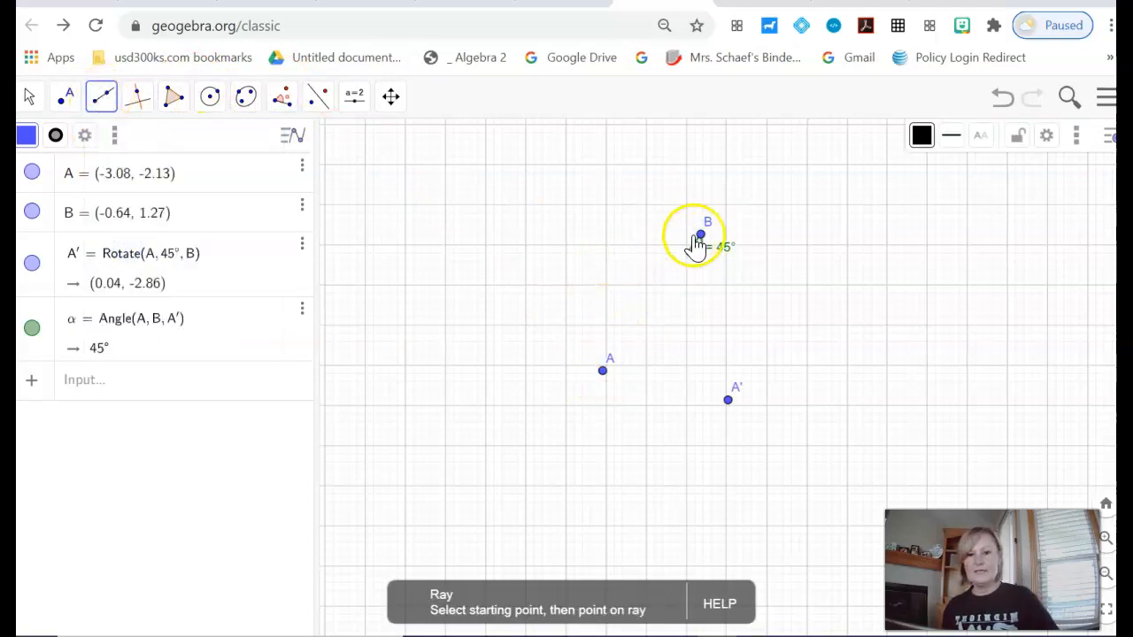
click(700, 236)
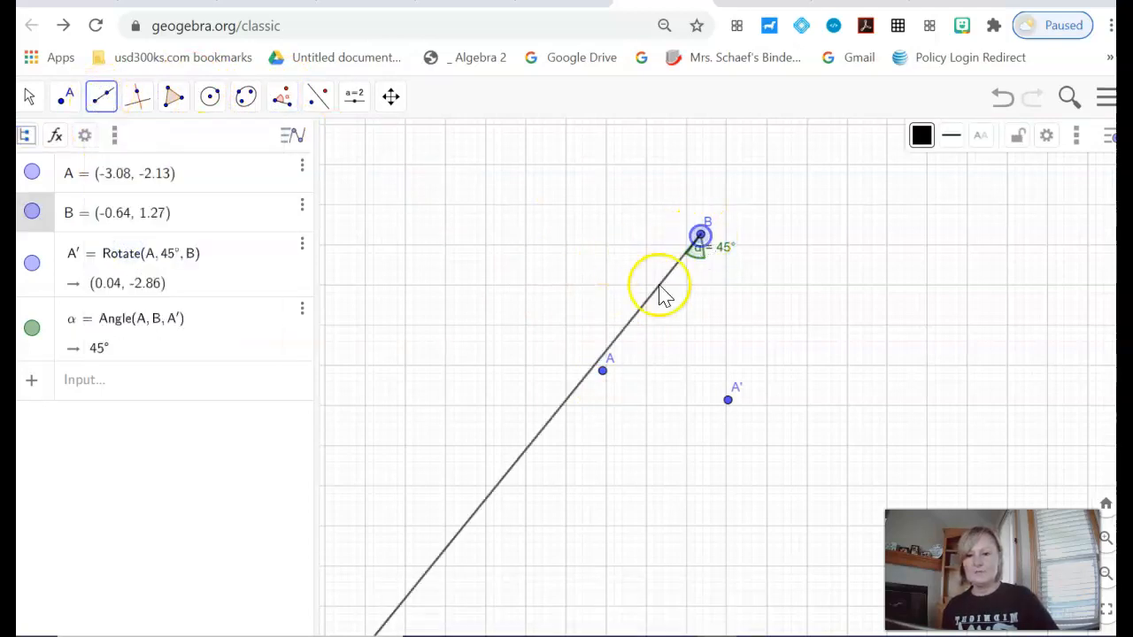
click(618, 349)
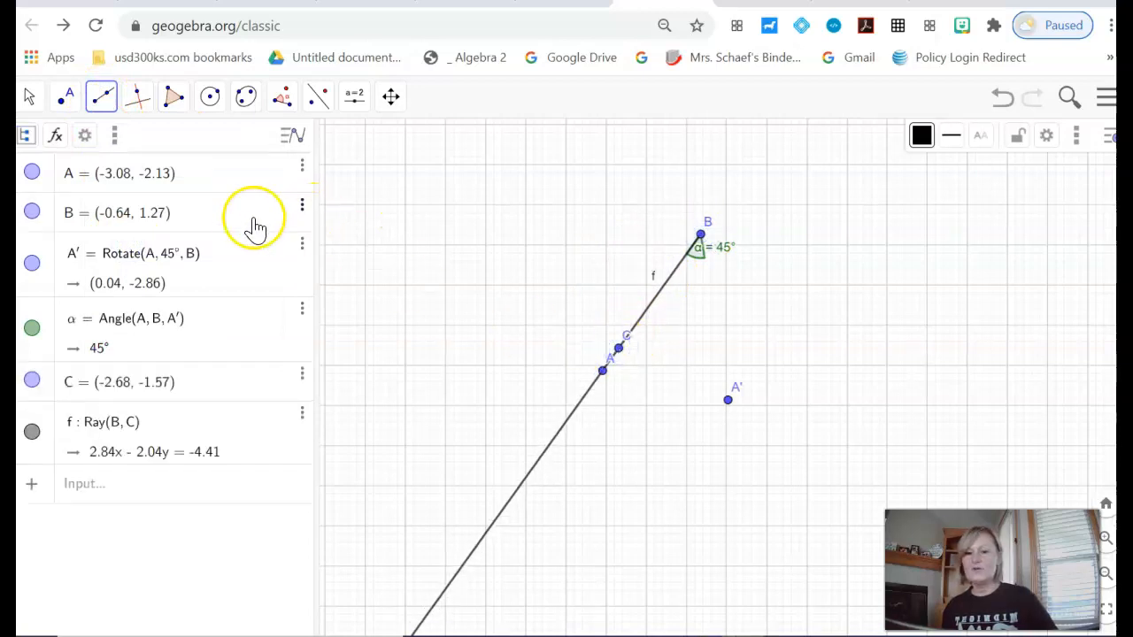
click(107, 102)
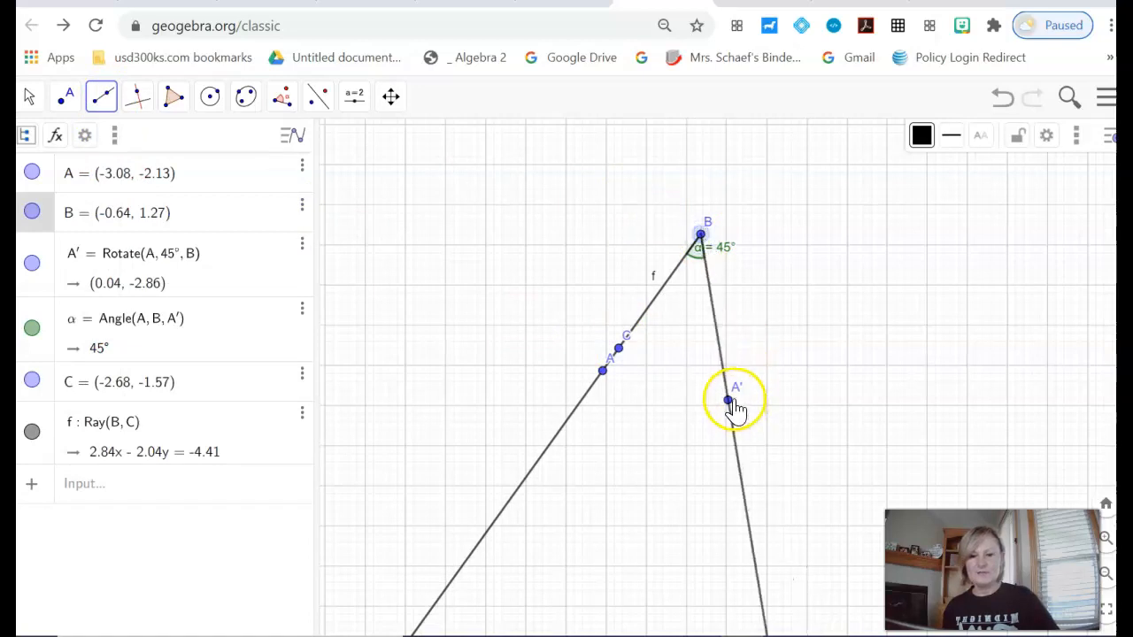
click(728, 403)
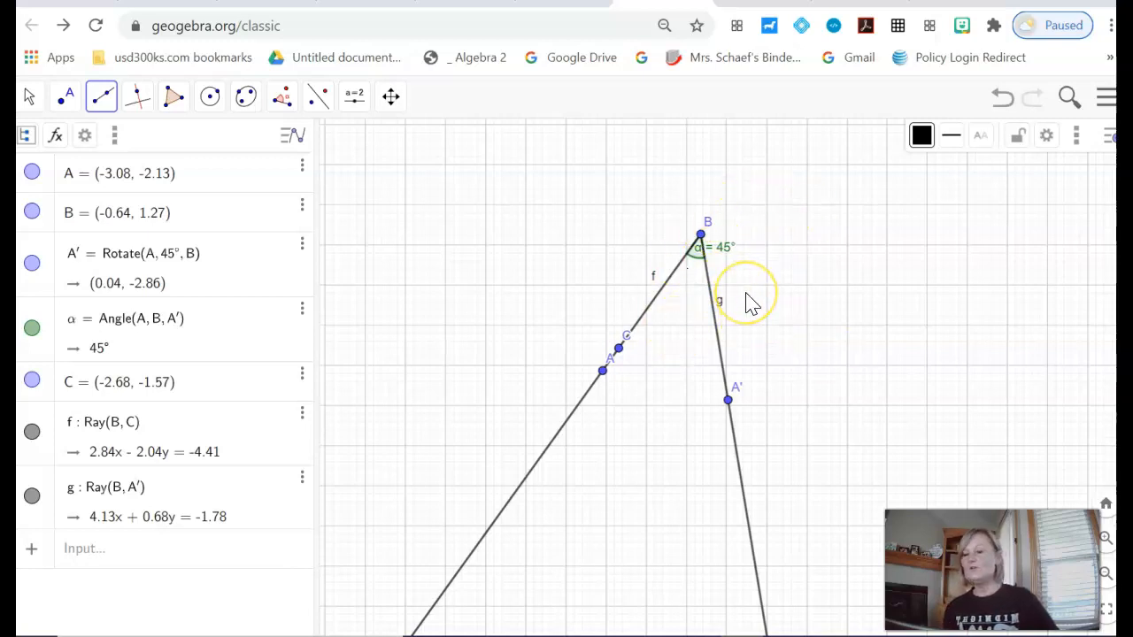
Clear the construction and draw a triangle polygon with vertices at about (-5.3, 1), (-1.3, 0.4) and (-2.1, -3.1)
click(285, 101)
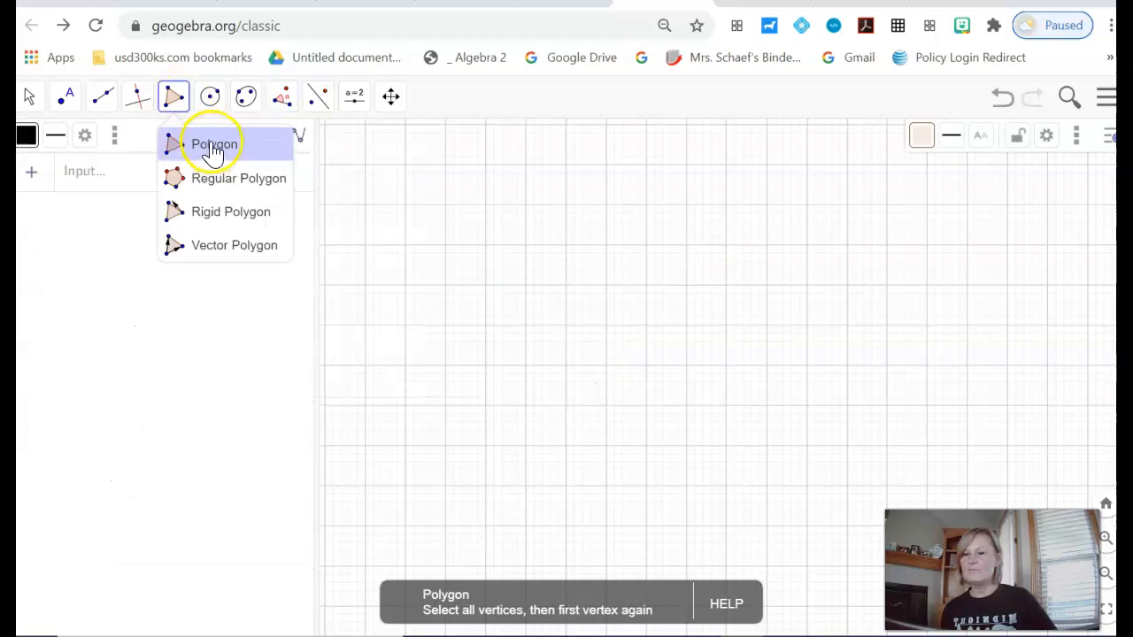
click(215, 145)
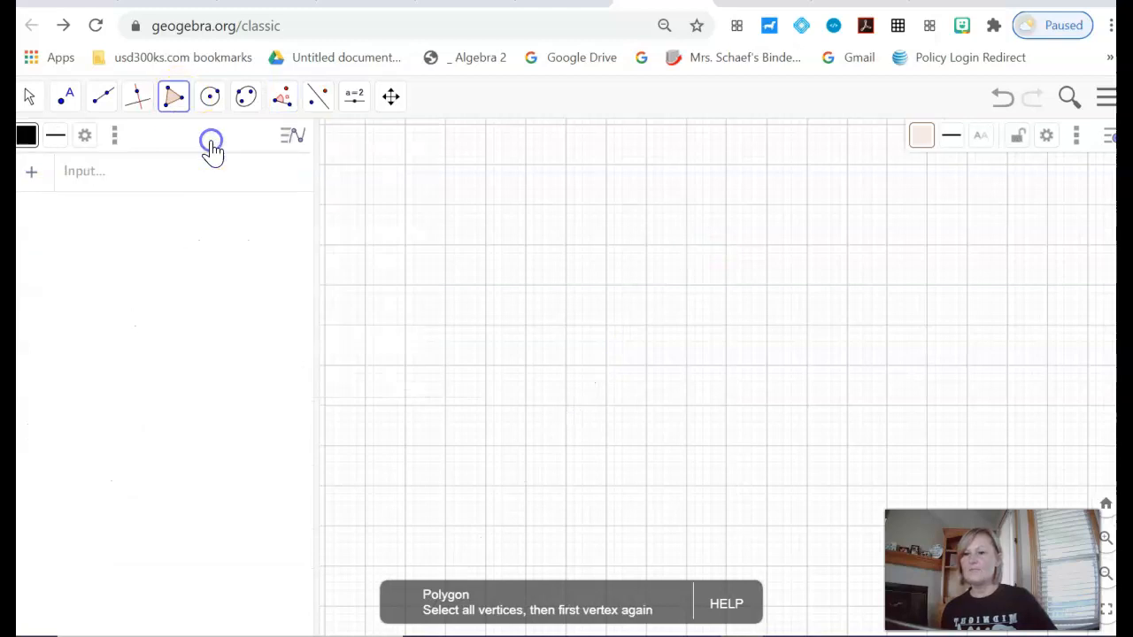
click(515, 247)
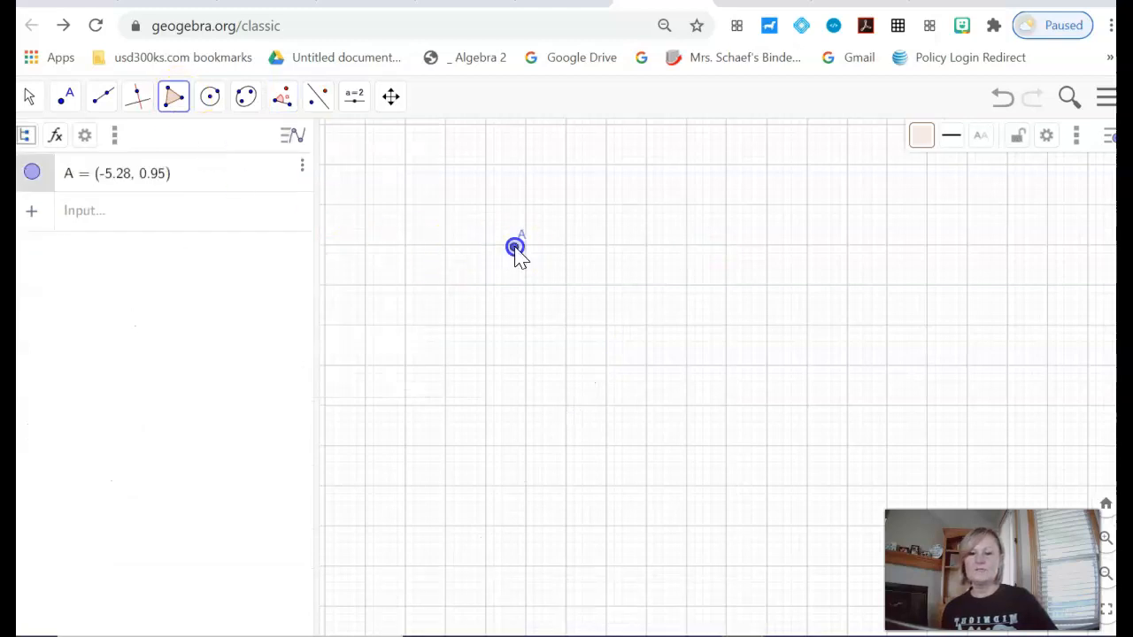
click(673, 267)
click(643, 407)
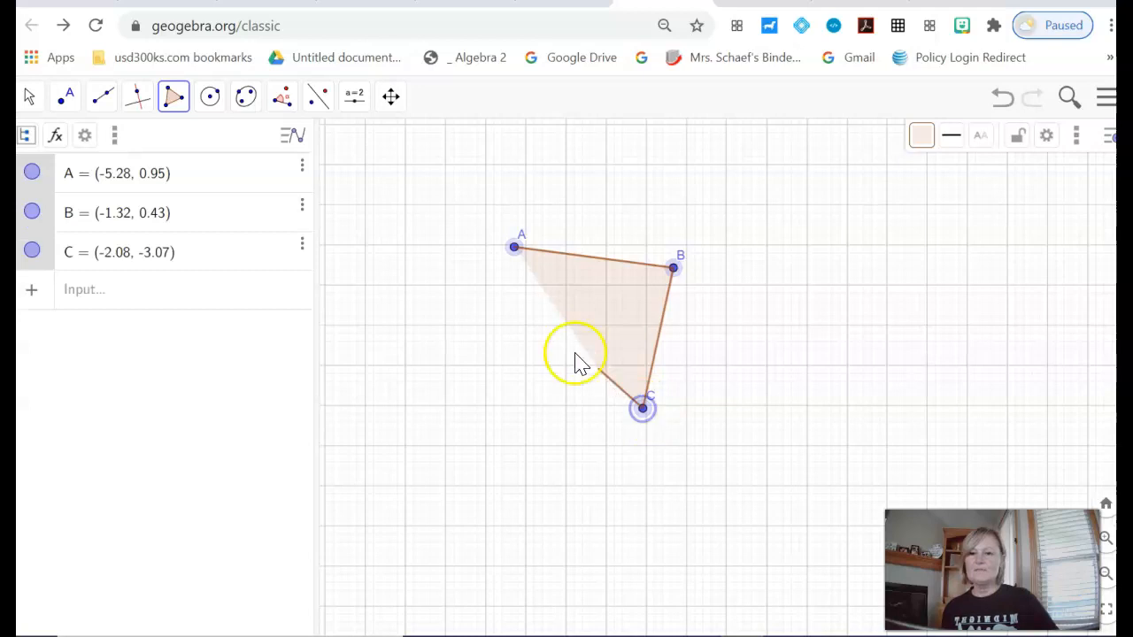
click(515, 249)
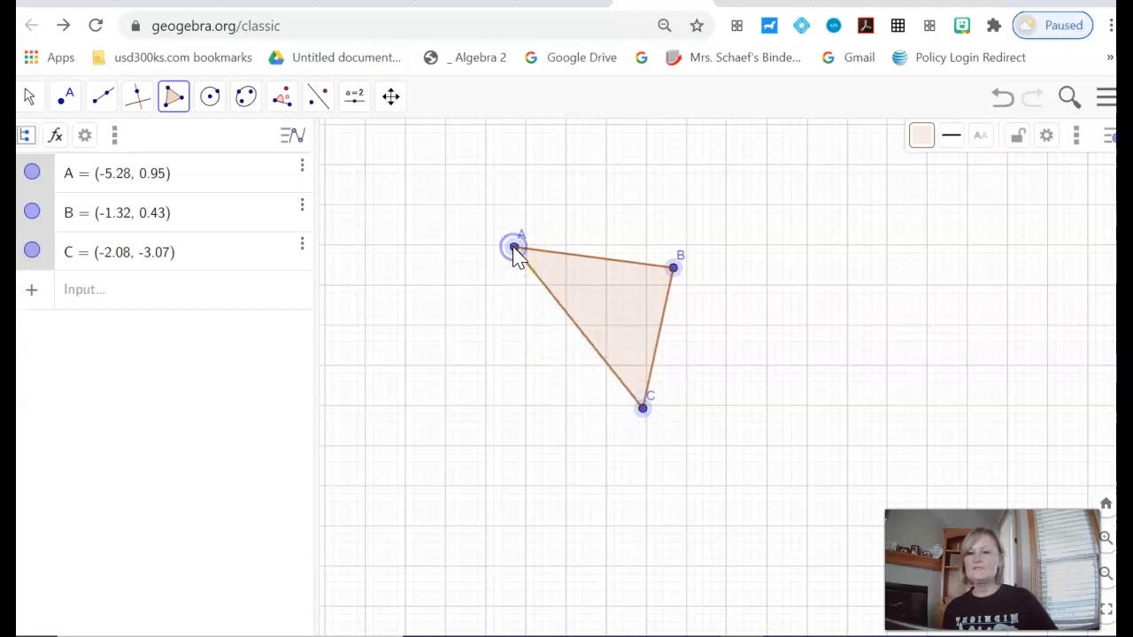
click(514, 248)
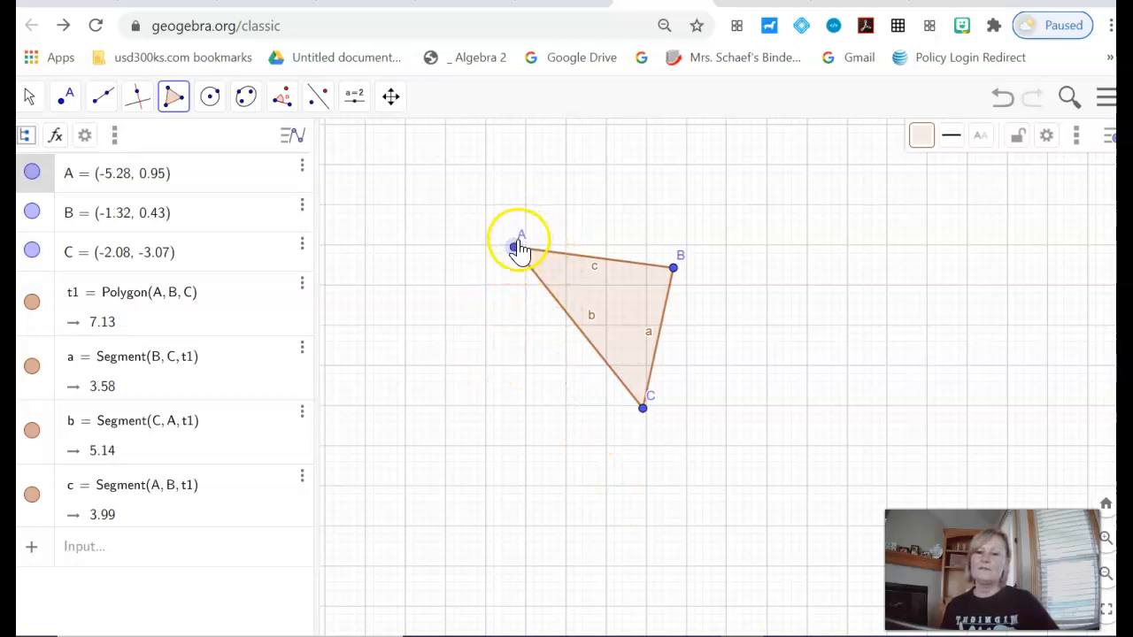
click(515, 249)
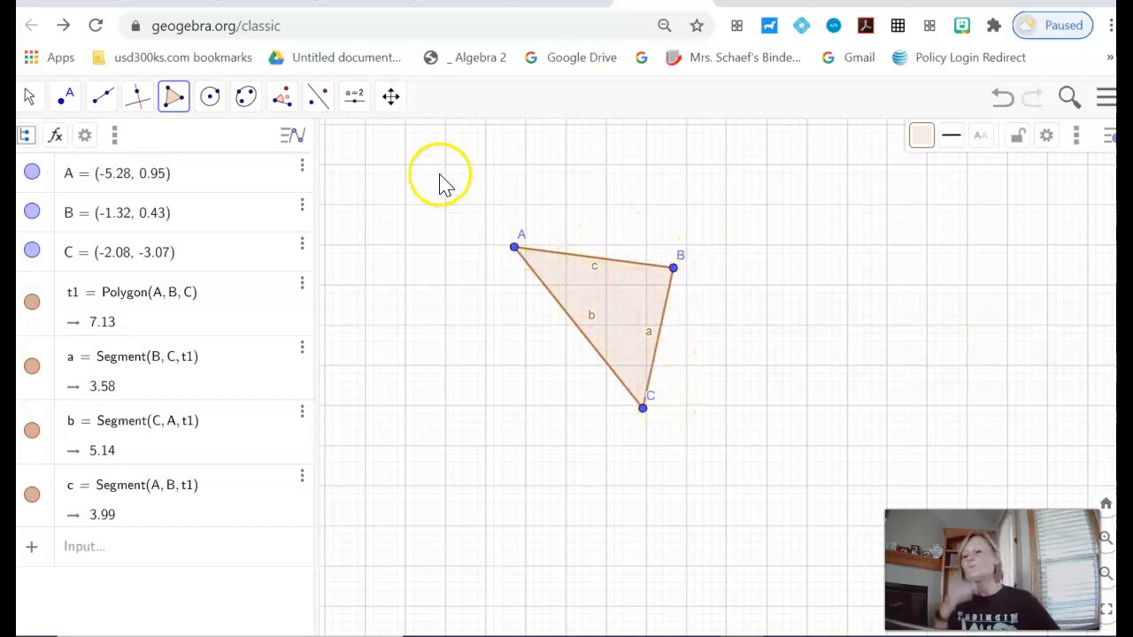
Measure the triangle's three interior angles at A, B and C by using its pairs of adjacent sides
click(285, 100)
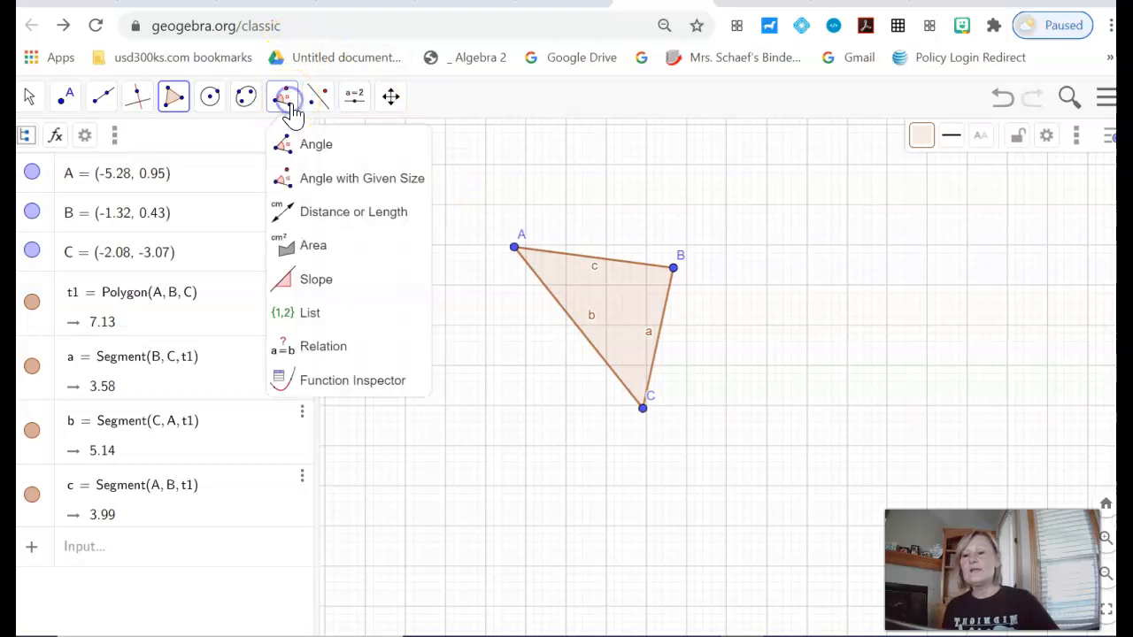
click(316, 144)
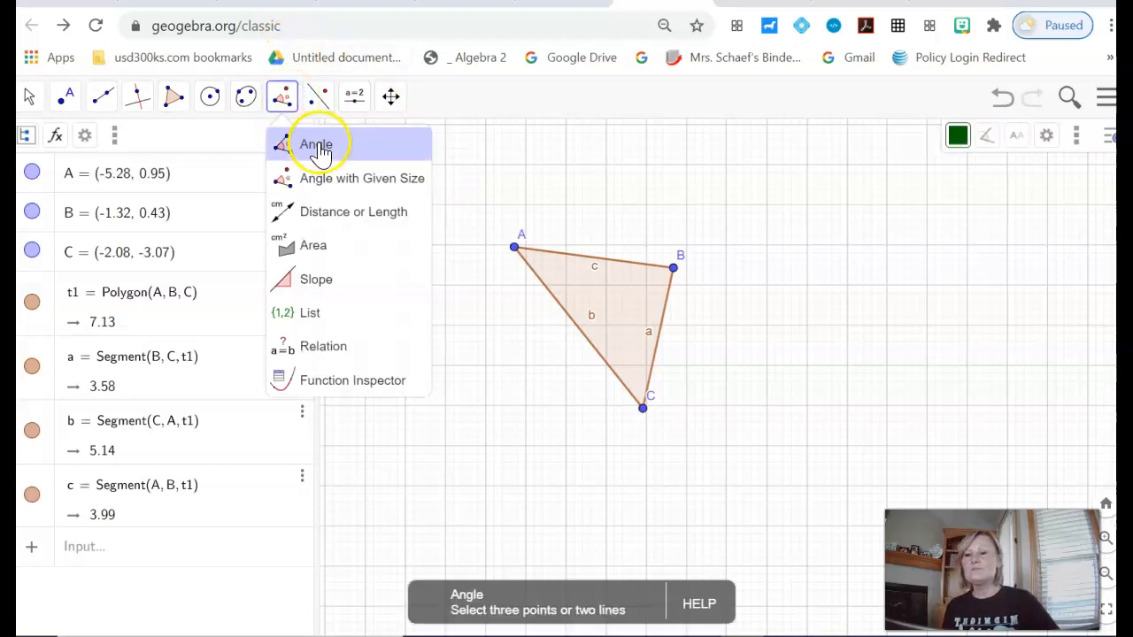
click(560, 304)
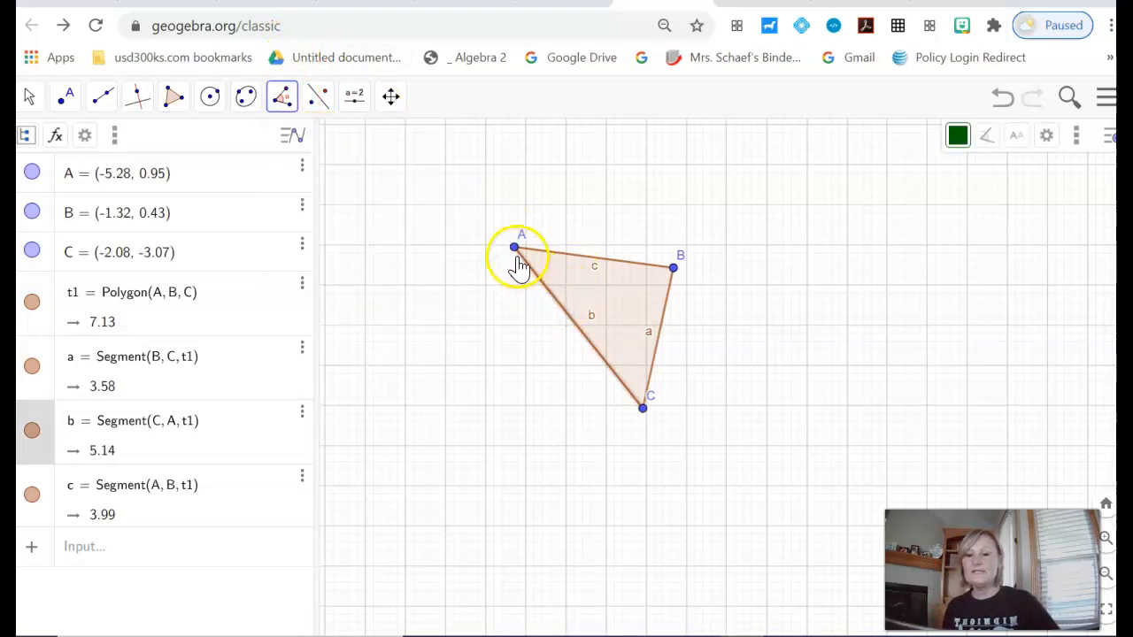
click(559, 255)
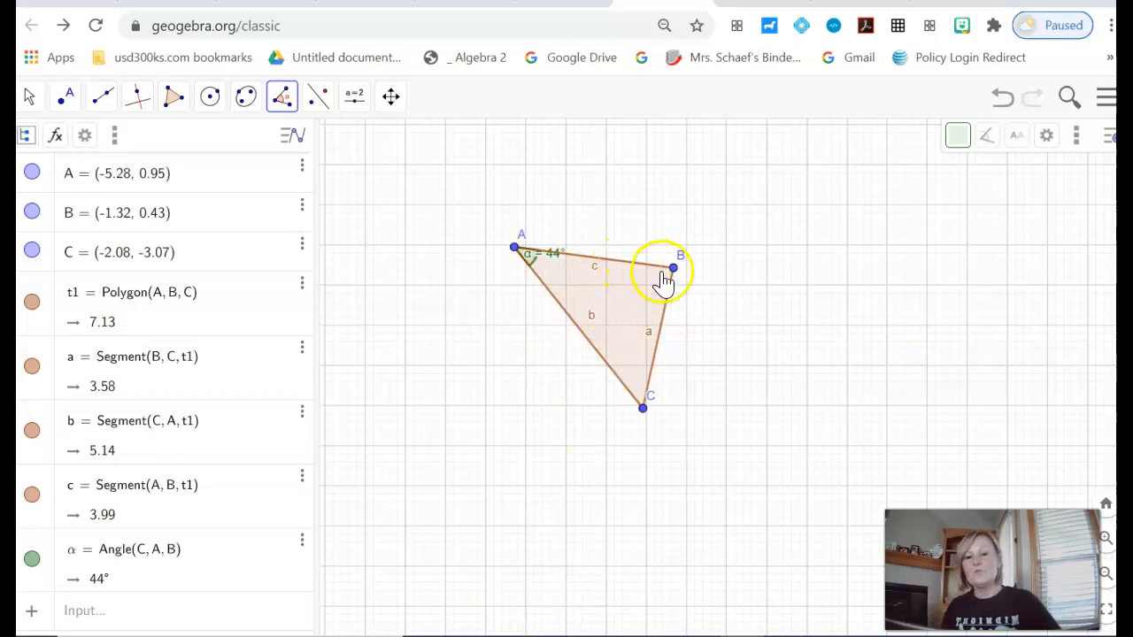
click(632, 263)
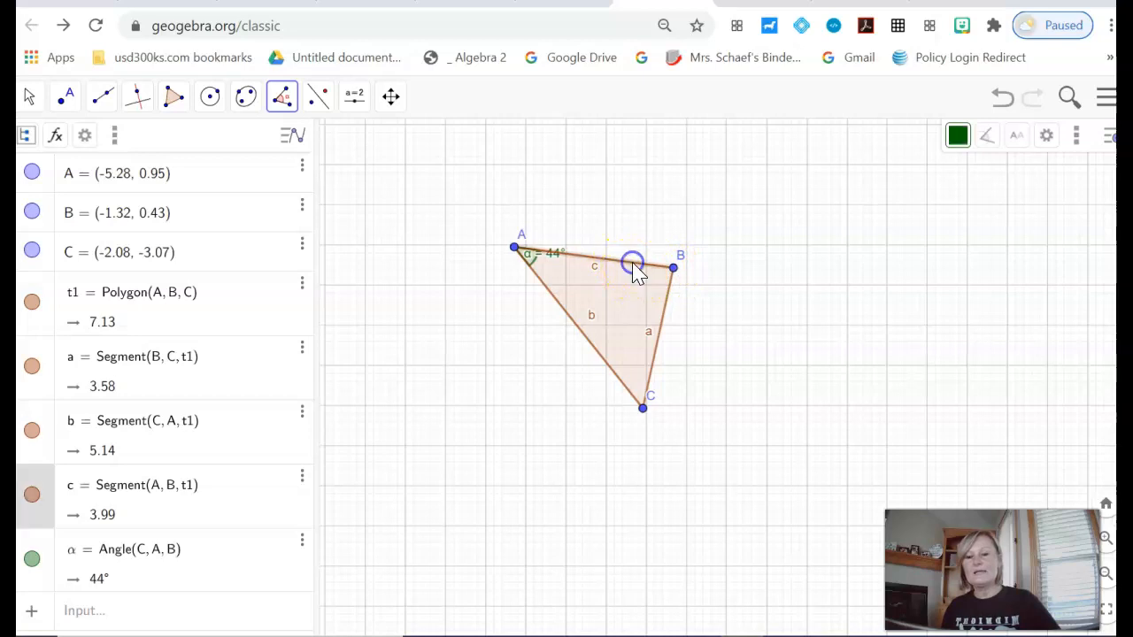
click(665, 311)
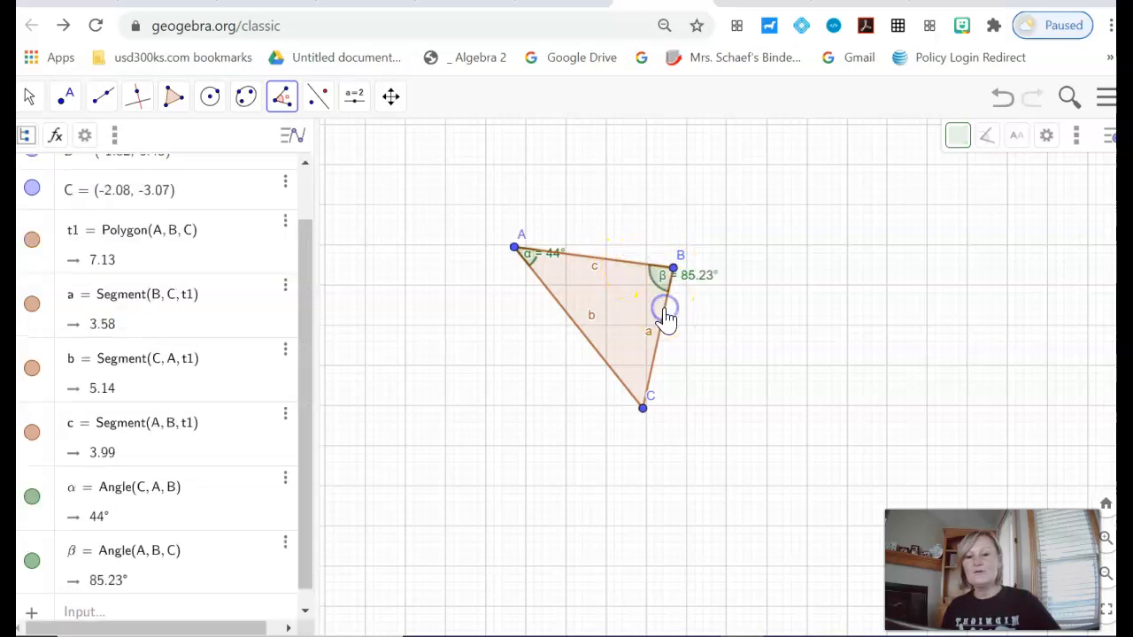
click(655, 367)
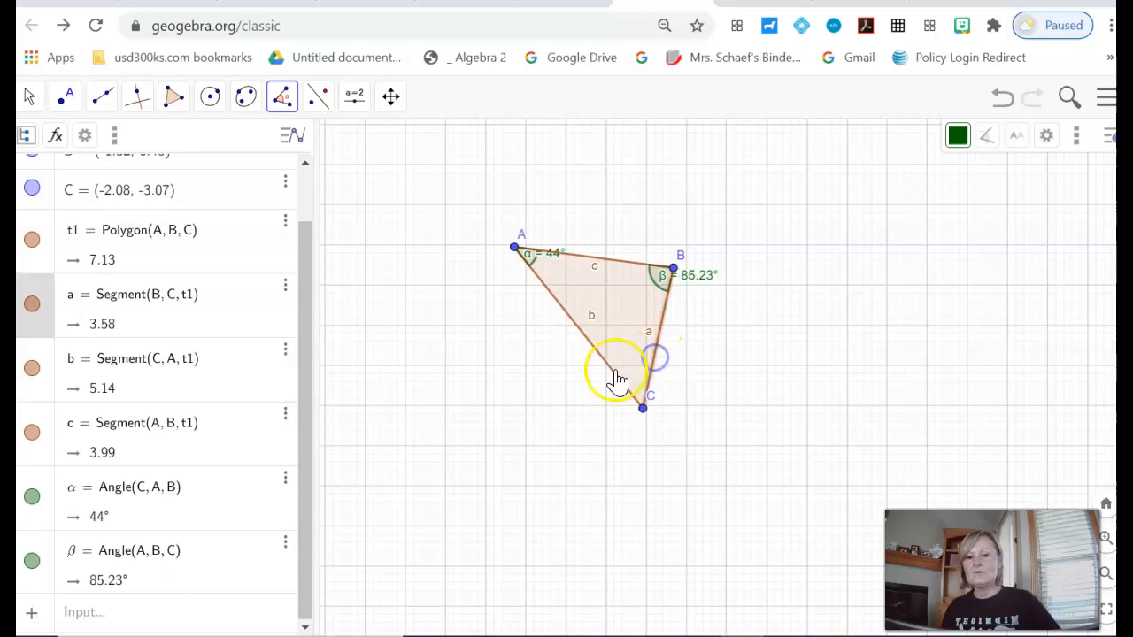
click(607, 366)
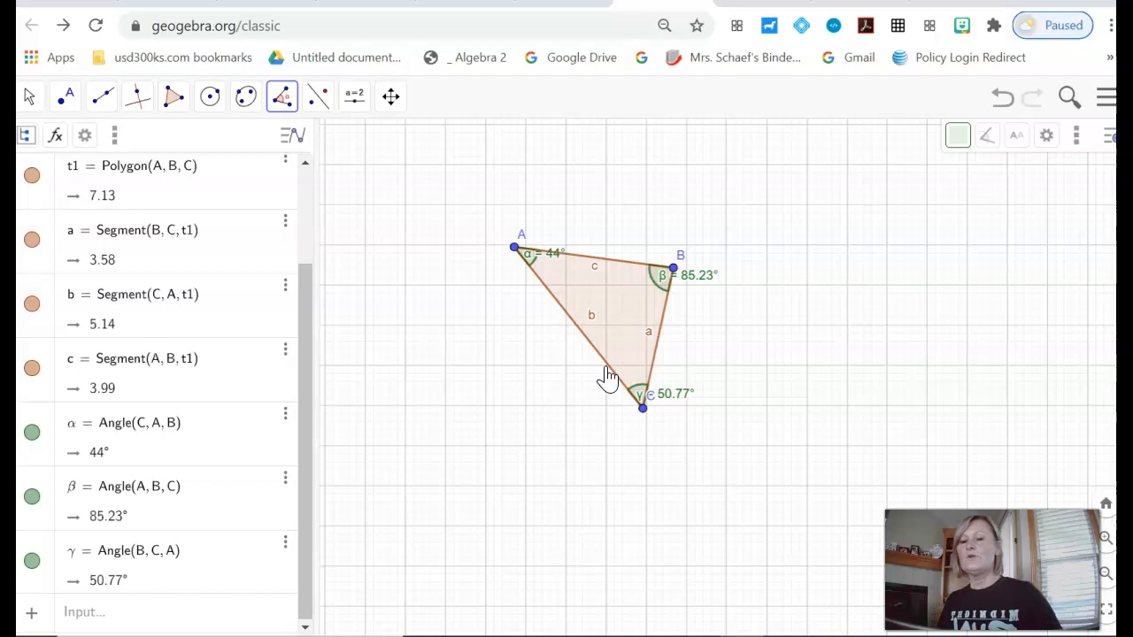
click(606, 372)
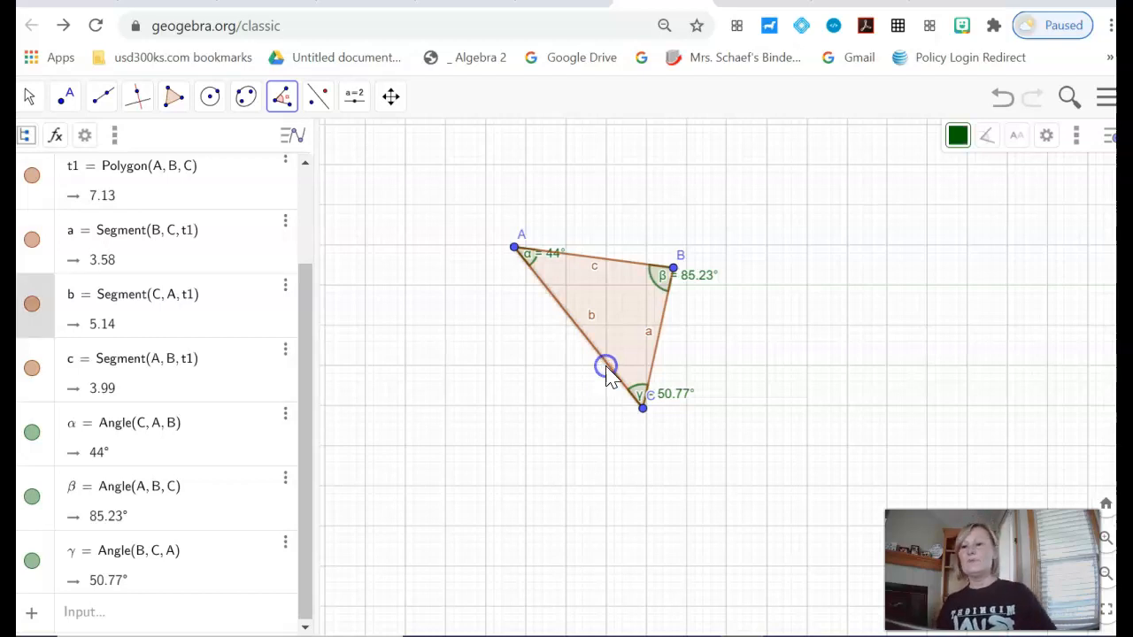
Extend the triangle's side AC with a ray starting at C and passing through about (-1, -4.7)
click(115, 100)
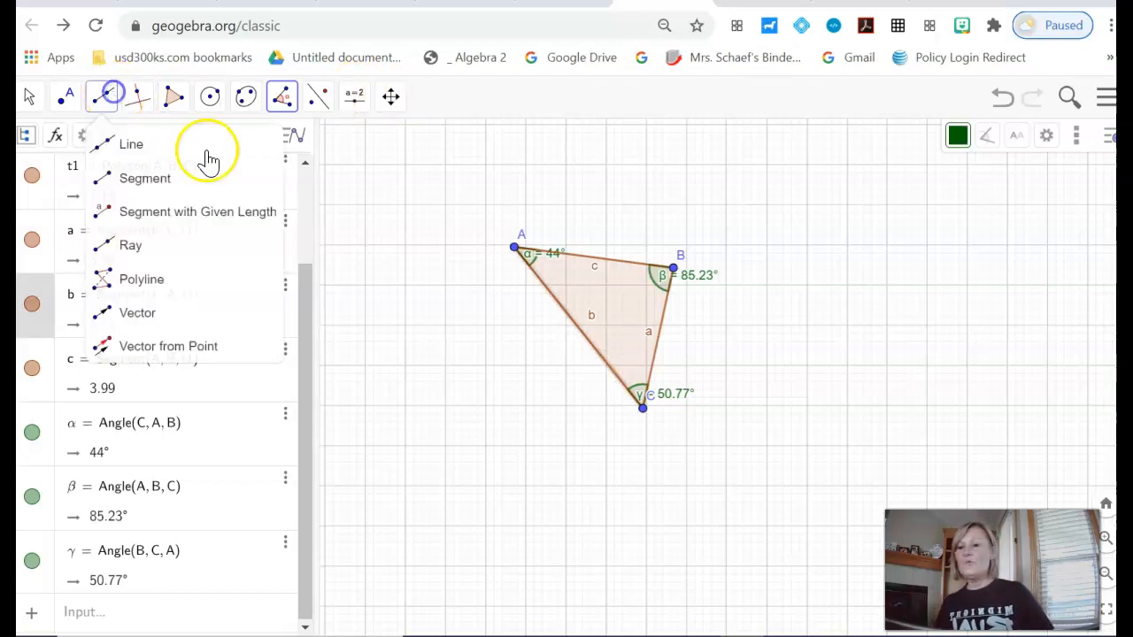
click(139, 248)
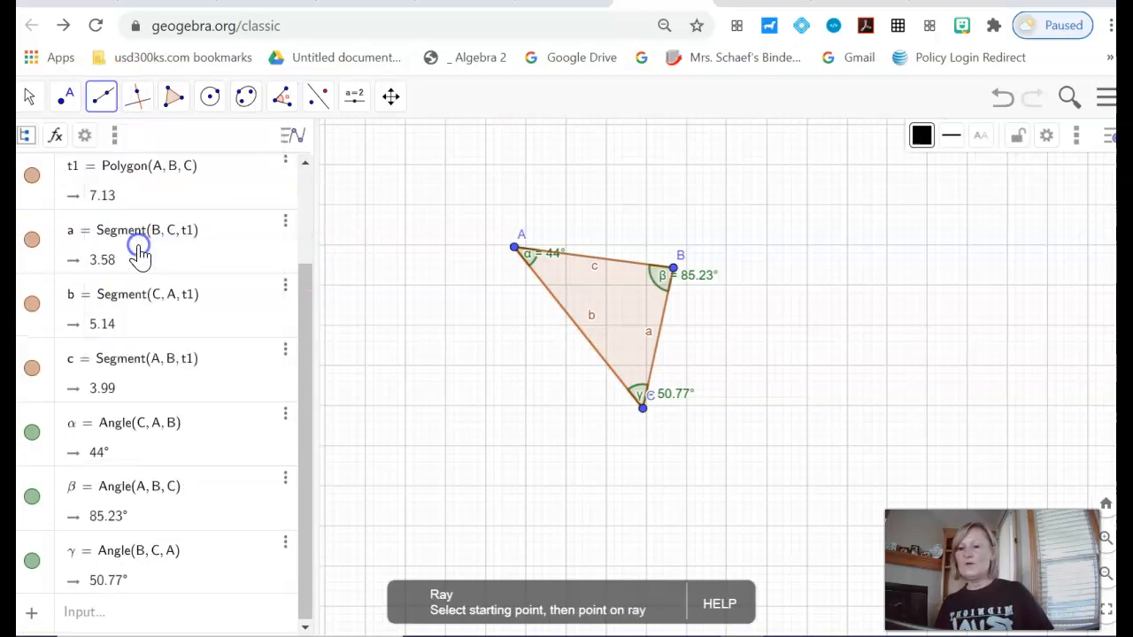
click(643, 408)
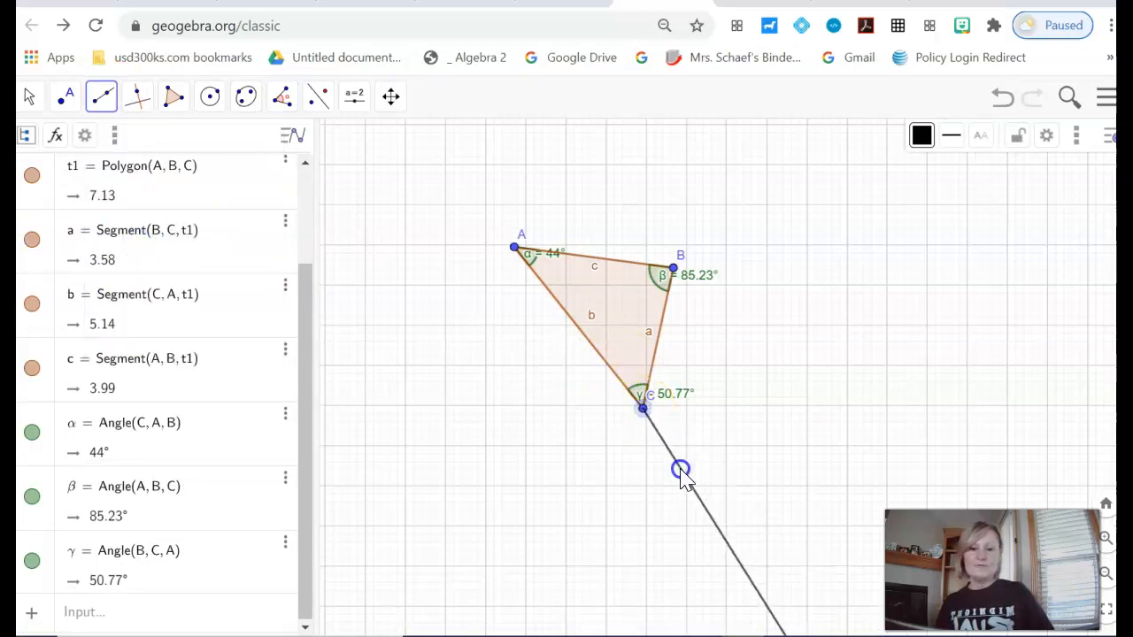
click(687, 472)
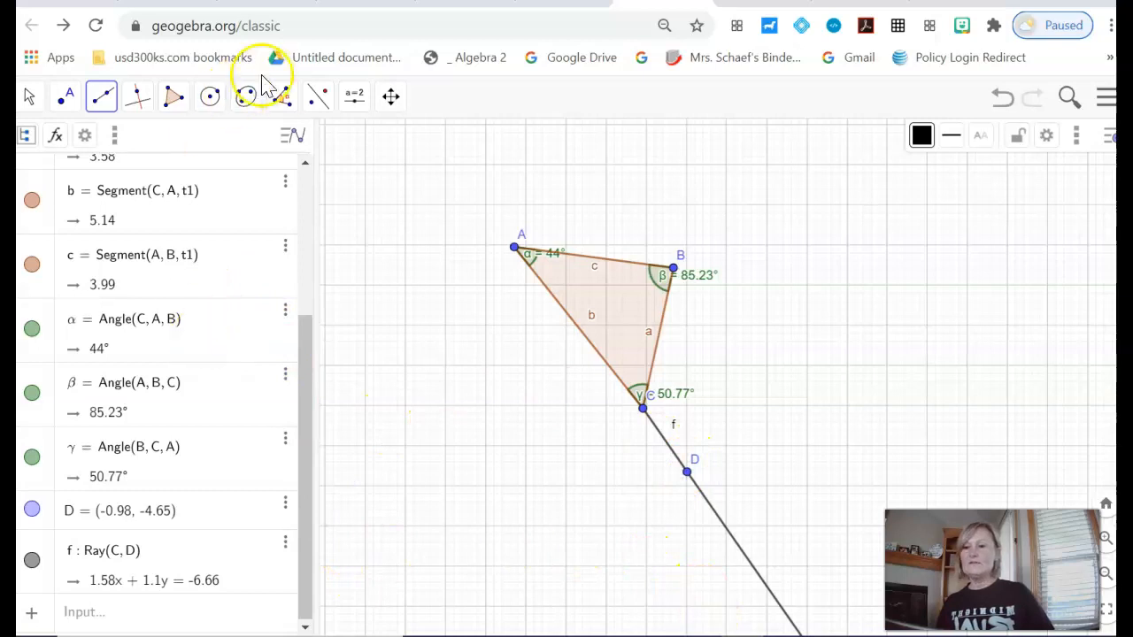
Measure the exterior angle at C, from D on the ray through vertex C to B
click(282, 96)
click(316, 148)
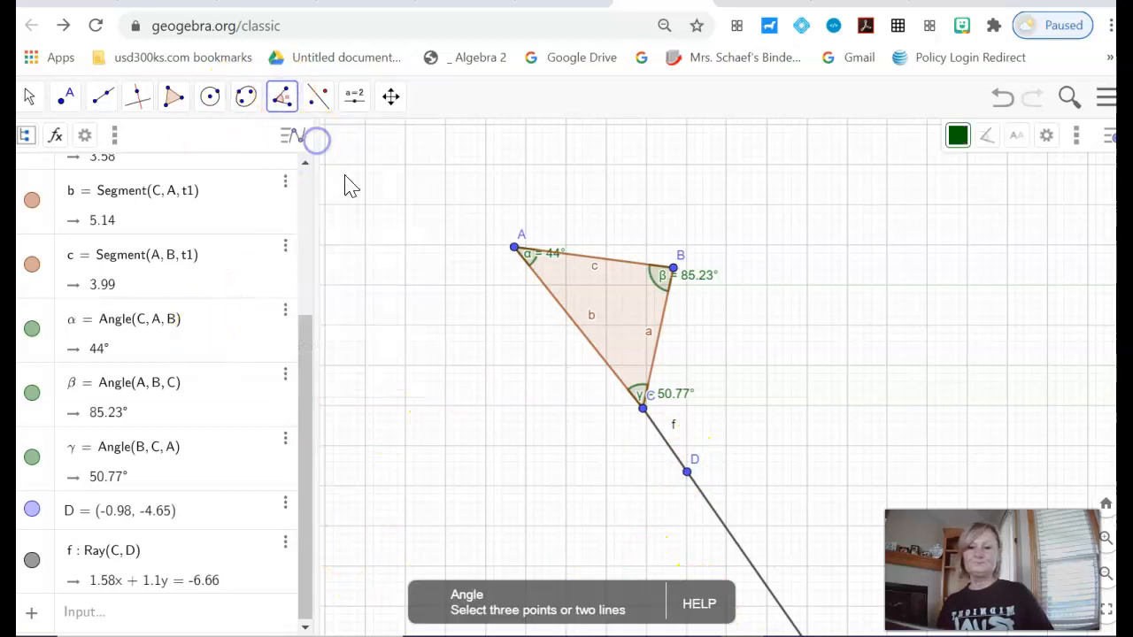
click(689, 476)
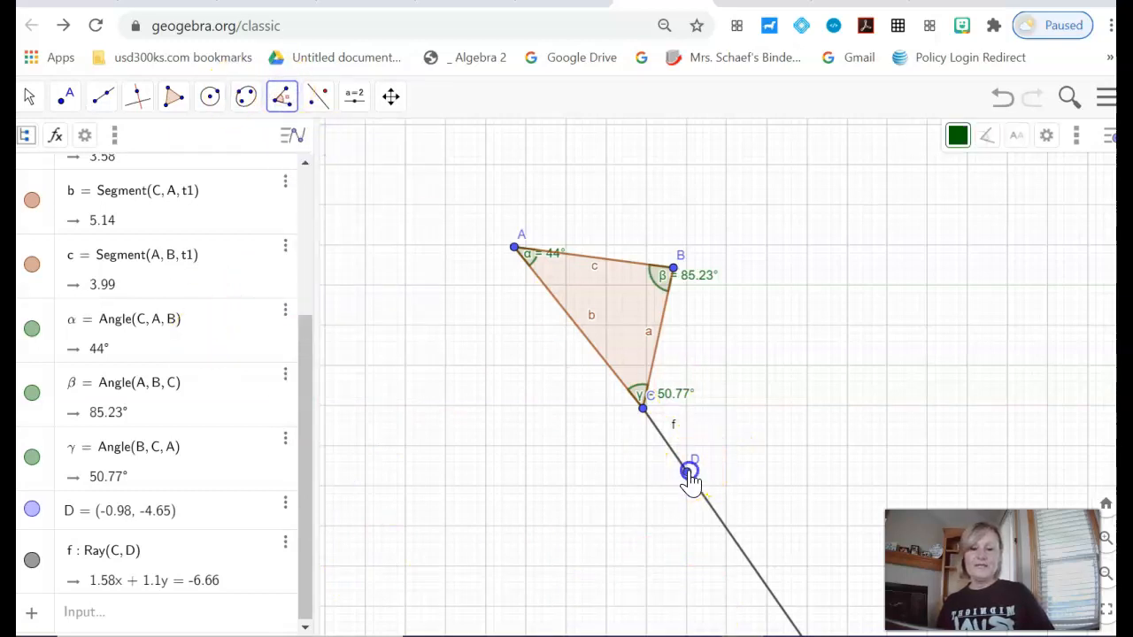
click(644, 408)
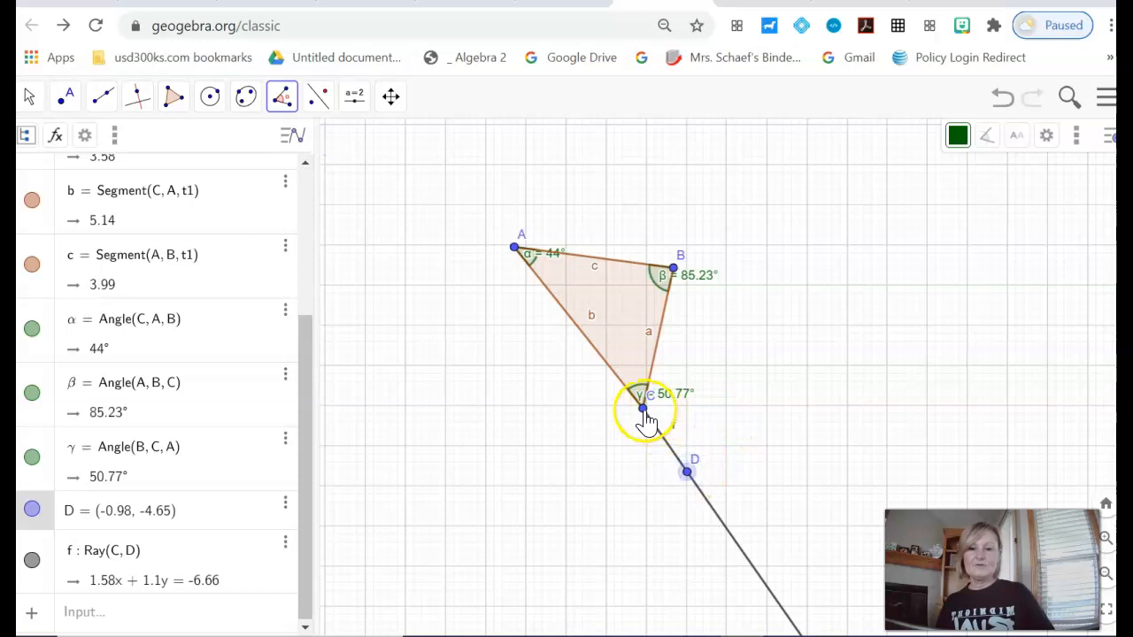
click(661, 336)
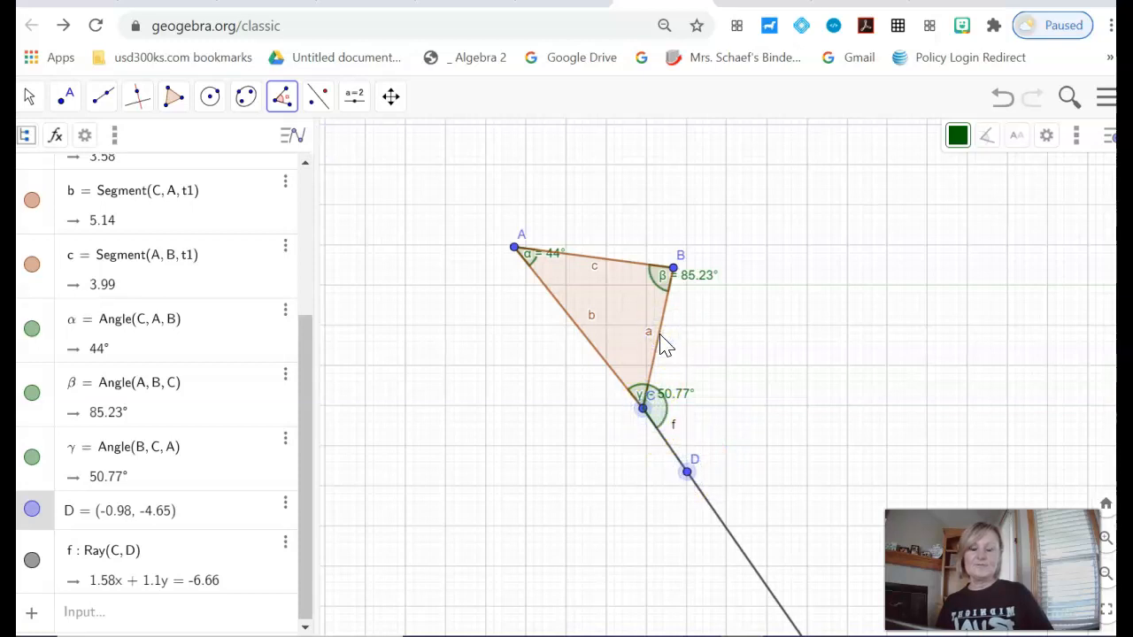
click(676, 269)
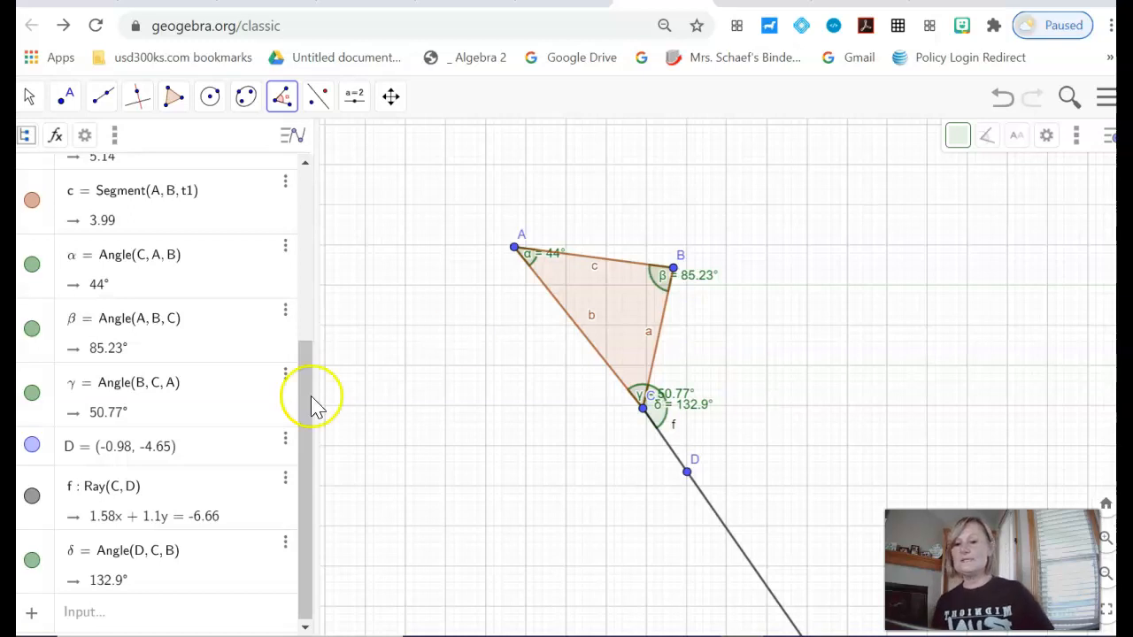
drag(309, 447, 308, 265)
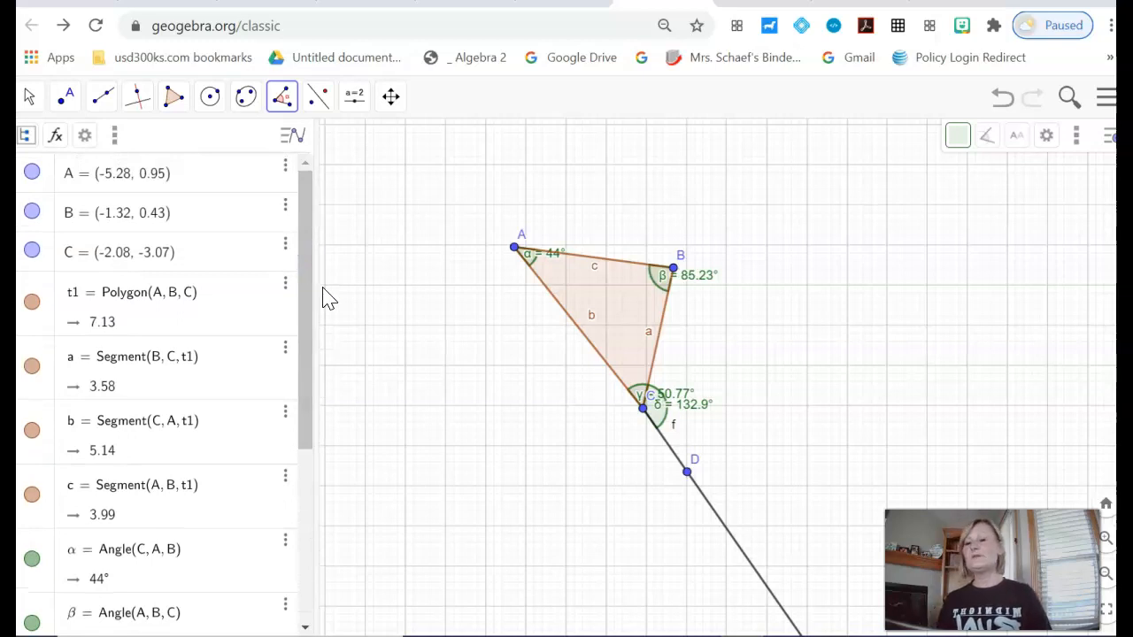
click(300, 277)
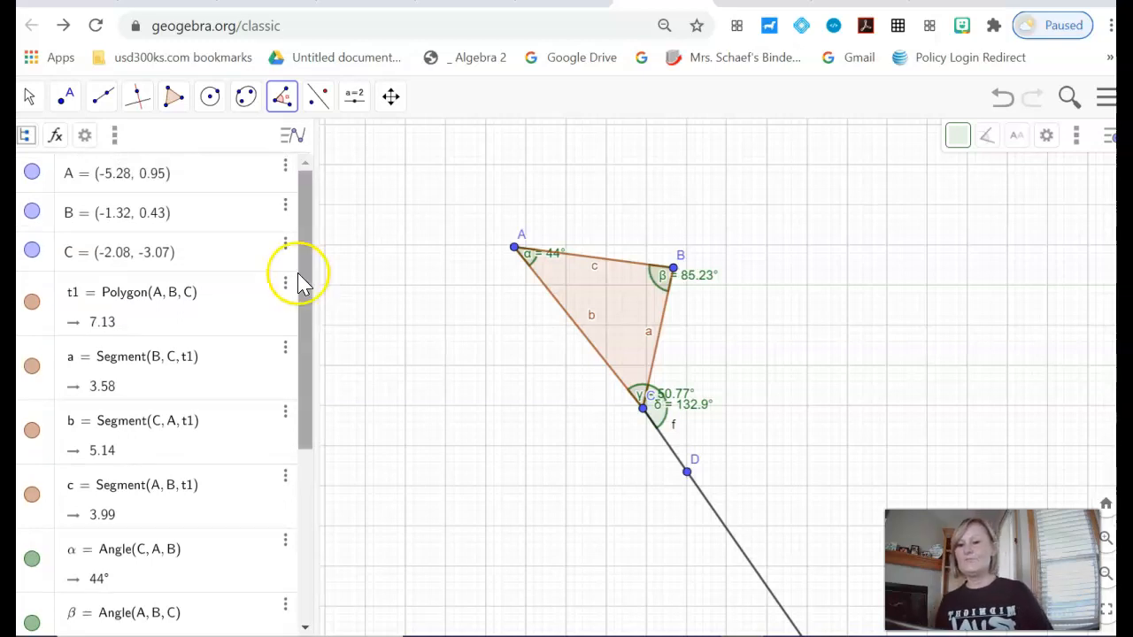
drag(300, 269, 319, 212)
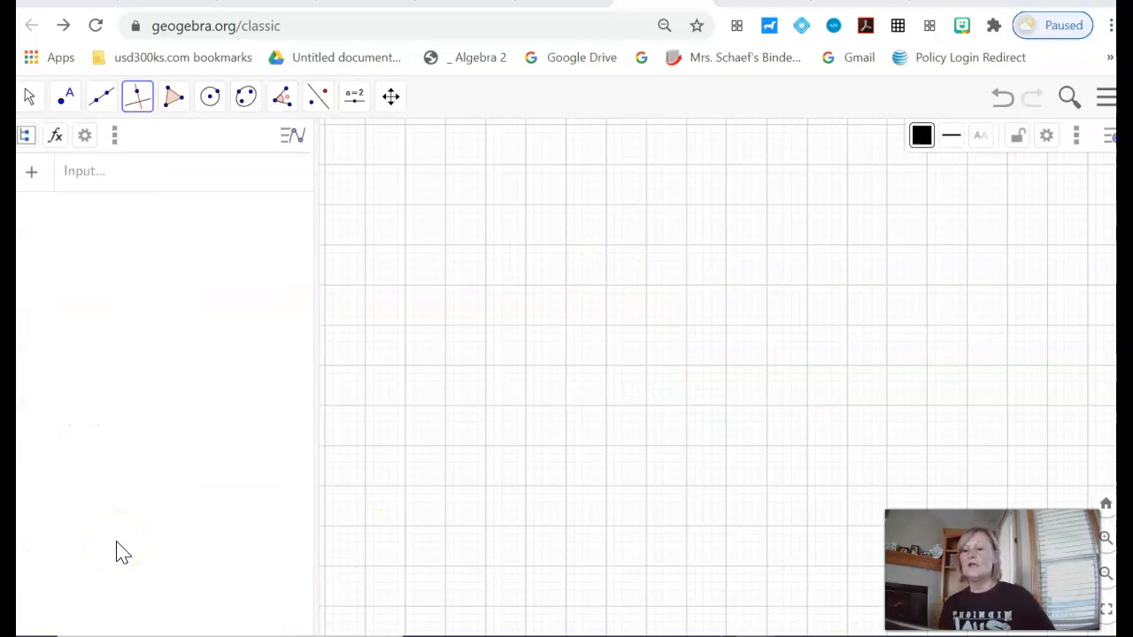
Draw a line through points A at about (-5.7, -1) and B at about (3.8, -0.4)
click(139, 98)
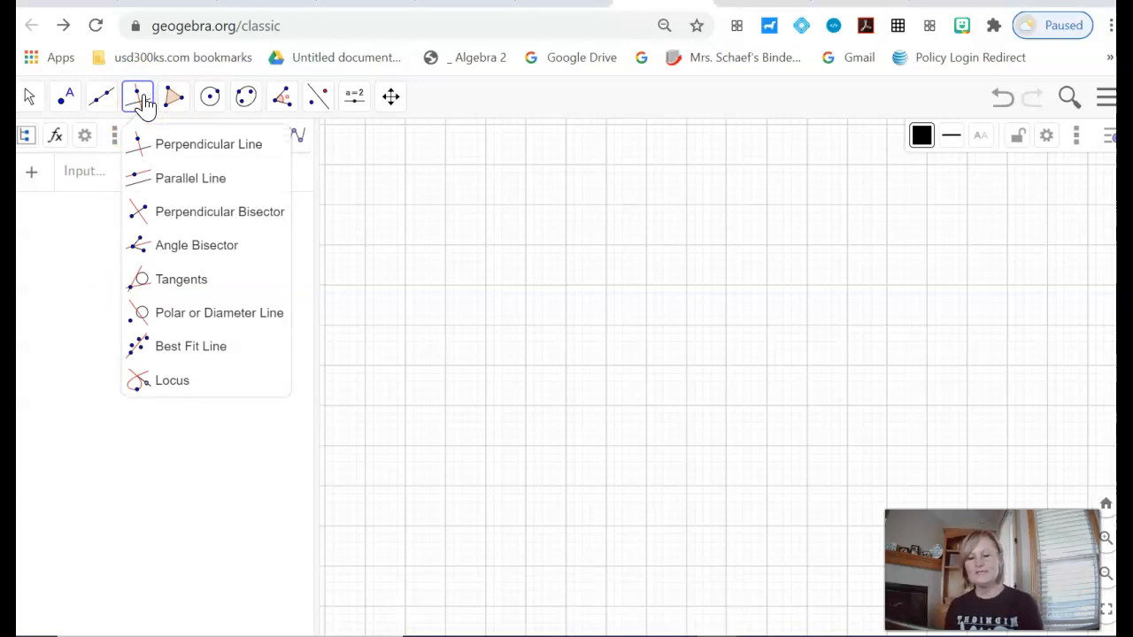
click(212, 144)
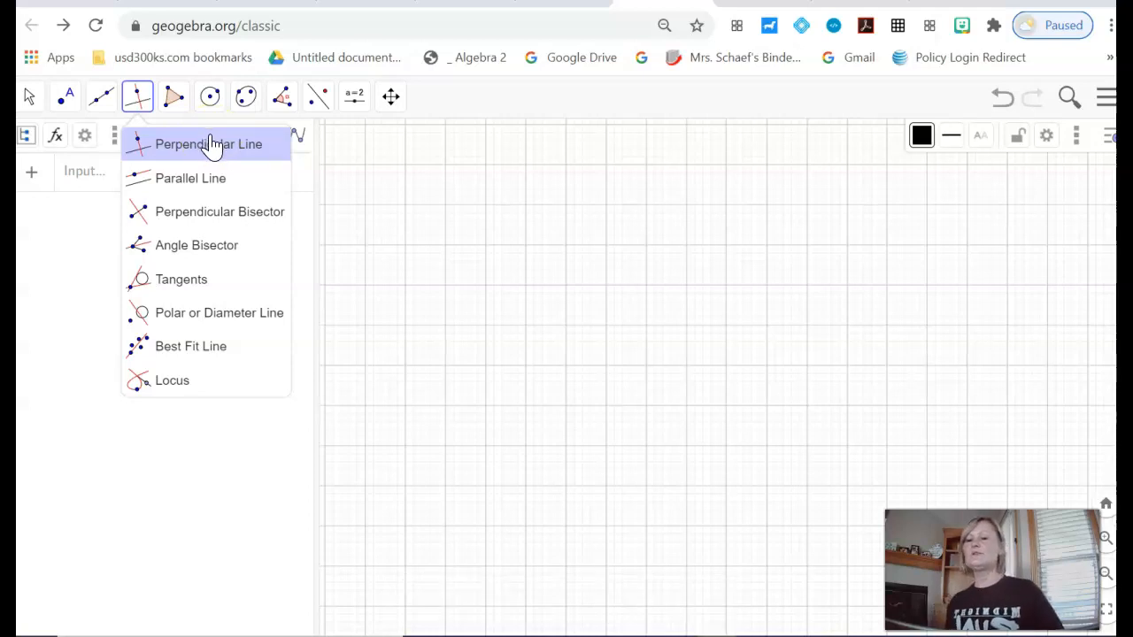
click(106, 104)
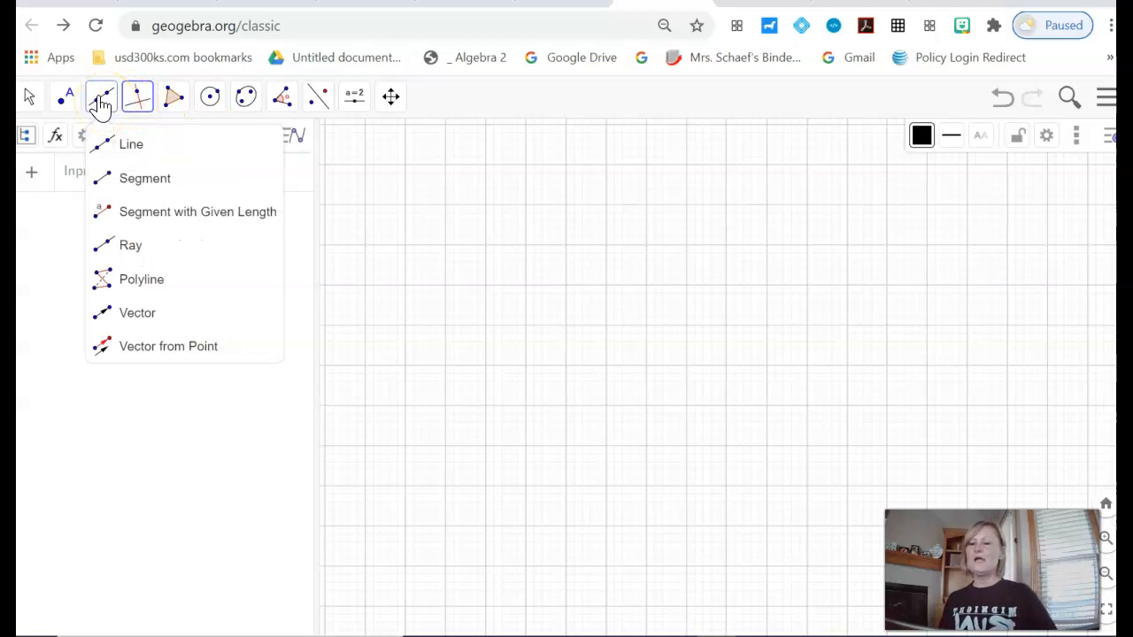
click(133, 149)
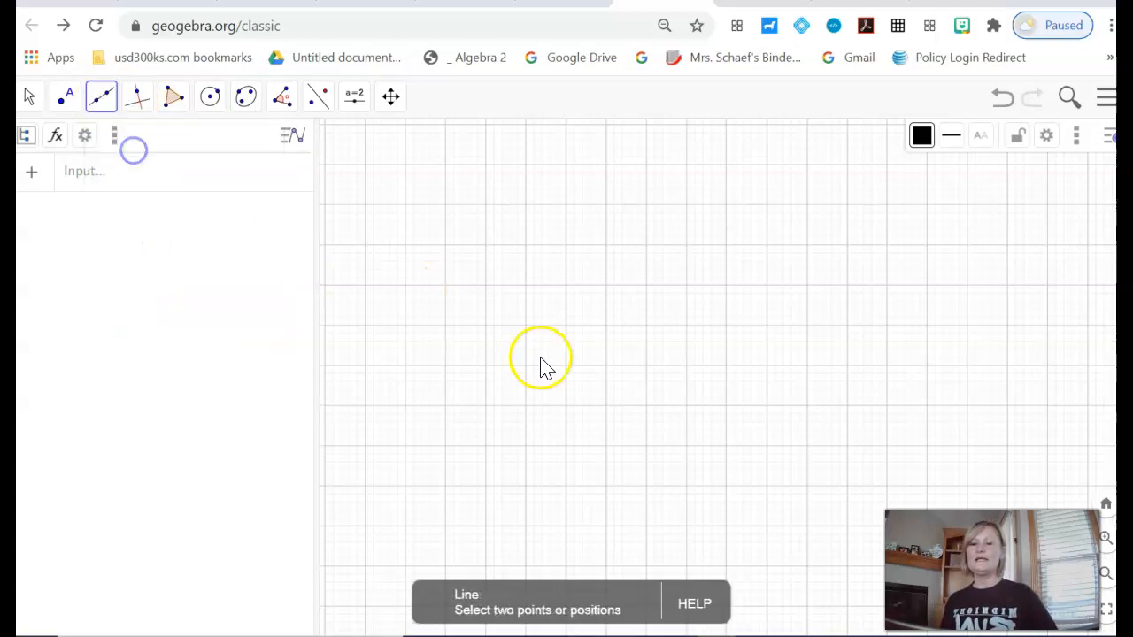
click(499, 324)
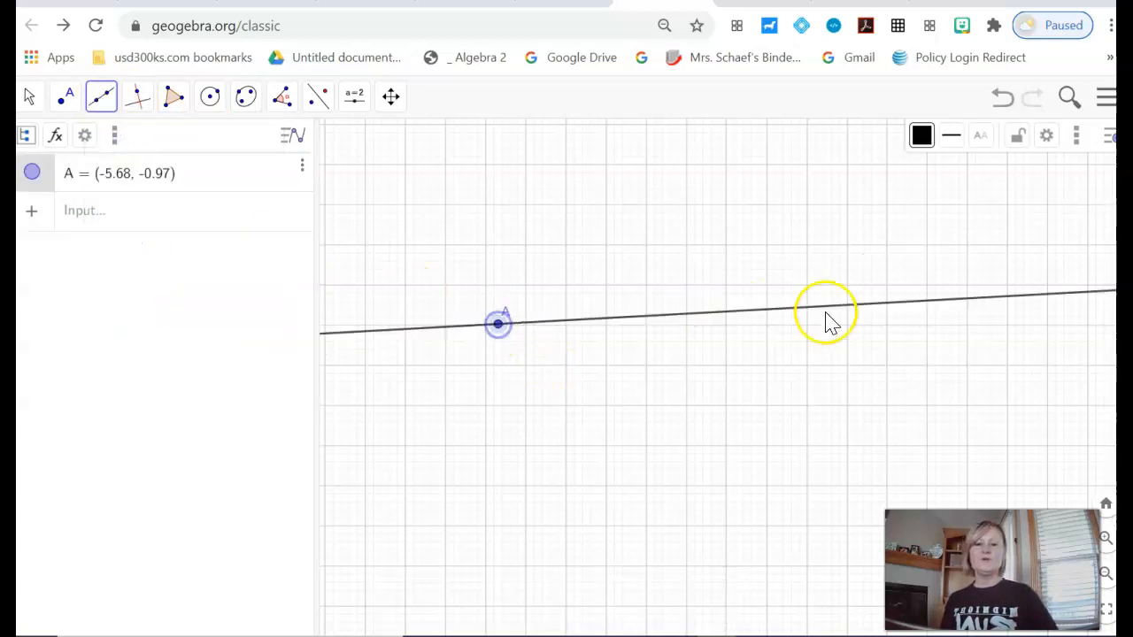
click(881, 300)
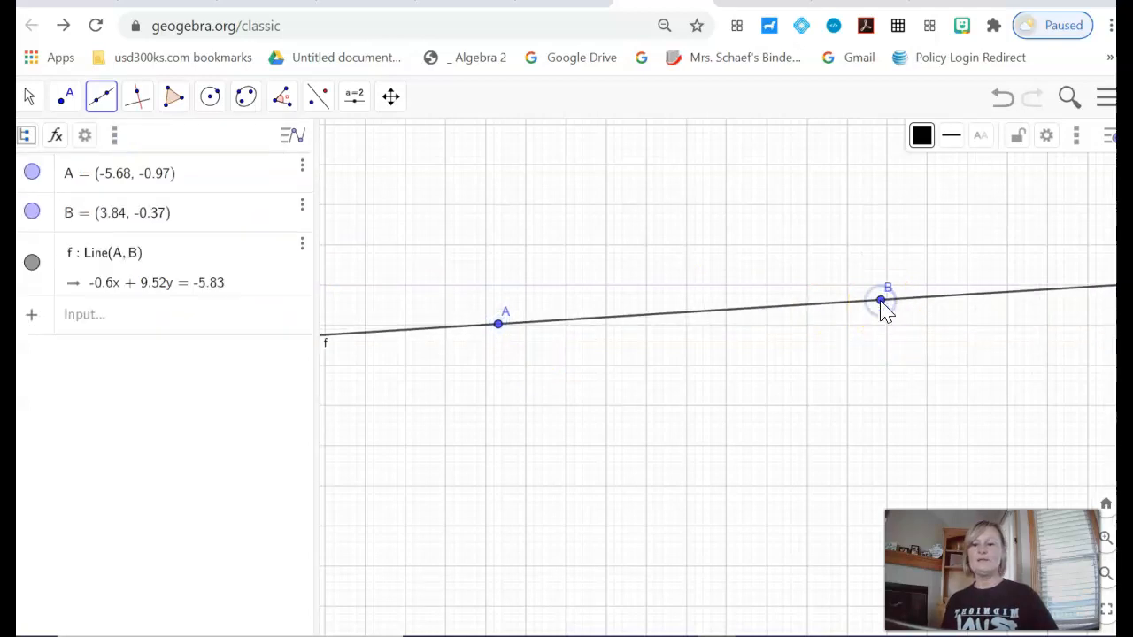
click(137, 104)
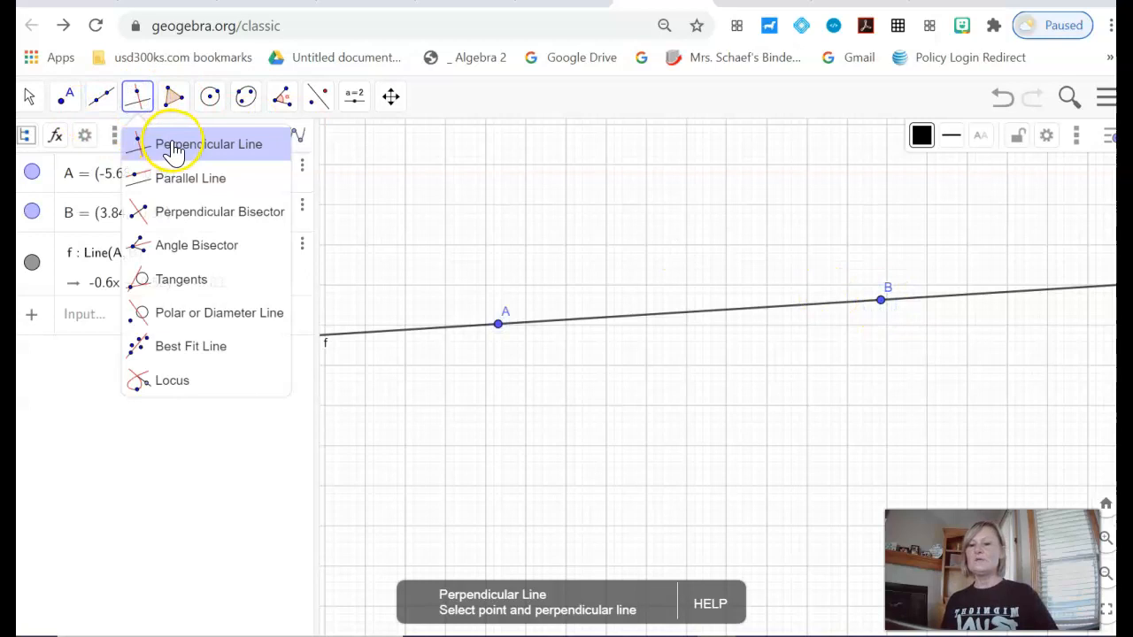
click(175, 151)
click(500, 325)
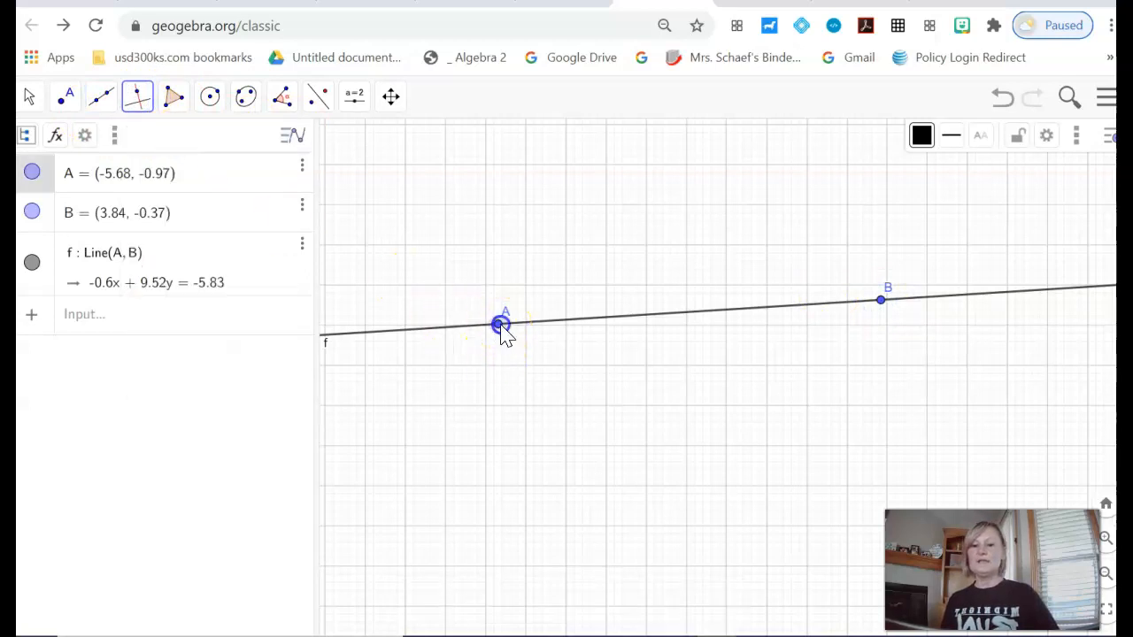
double_click(500, 325)
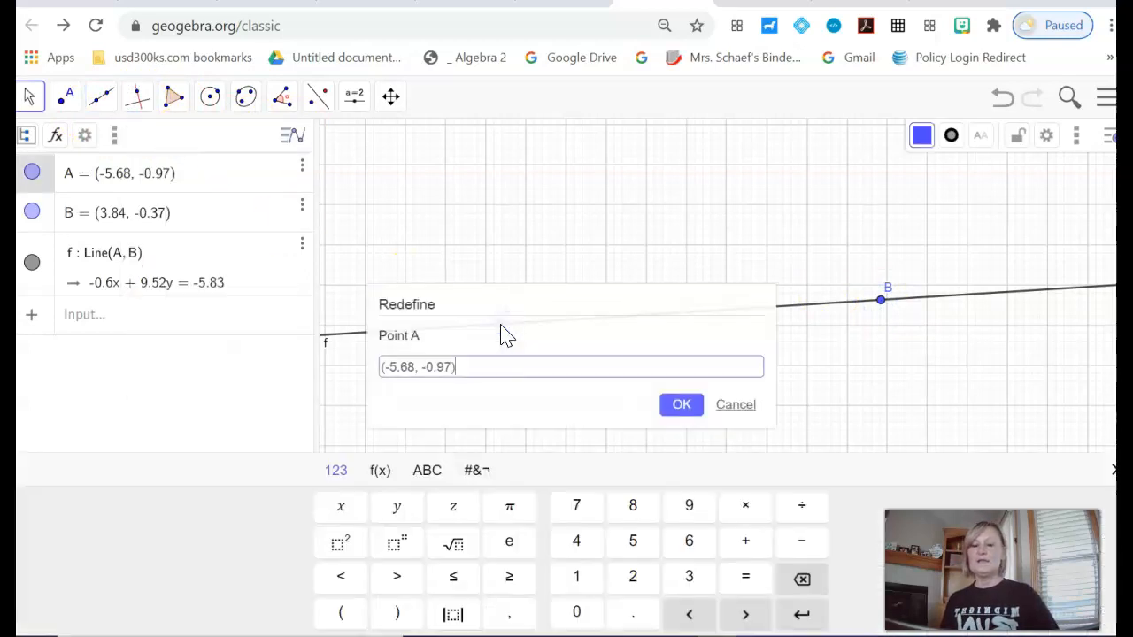
click(734, 409)
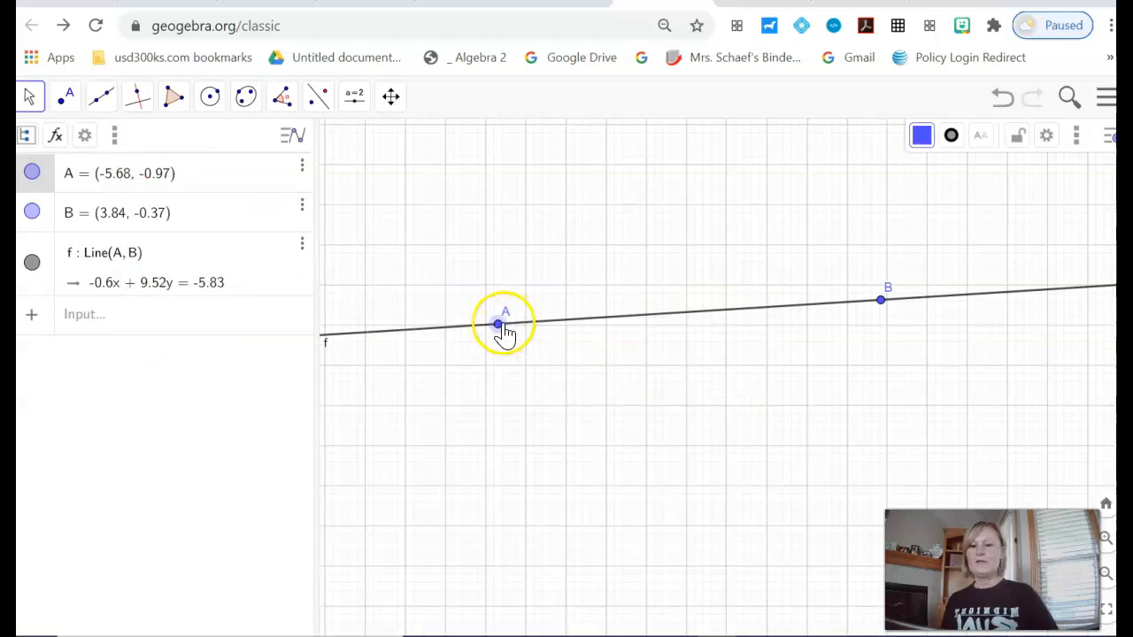
Shift point A to about (-5.56, -0.95) and construct a perpendicular to line AB through A
drag(505, 332, 509, 335)
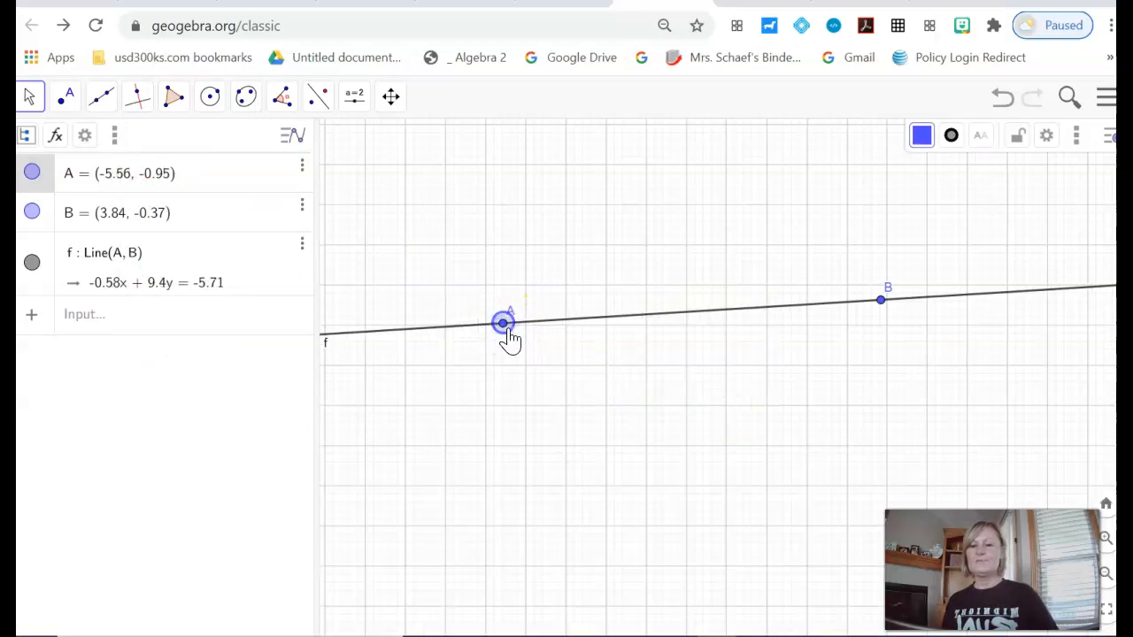
click(140, 103)
click(194, 147)
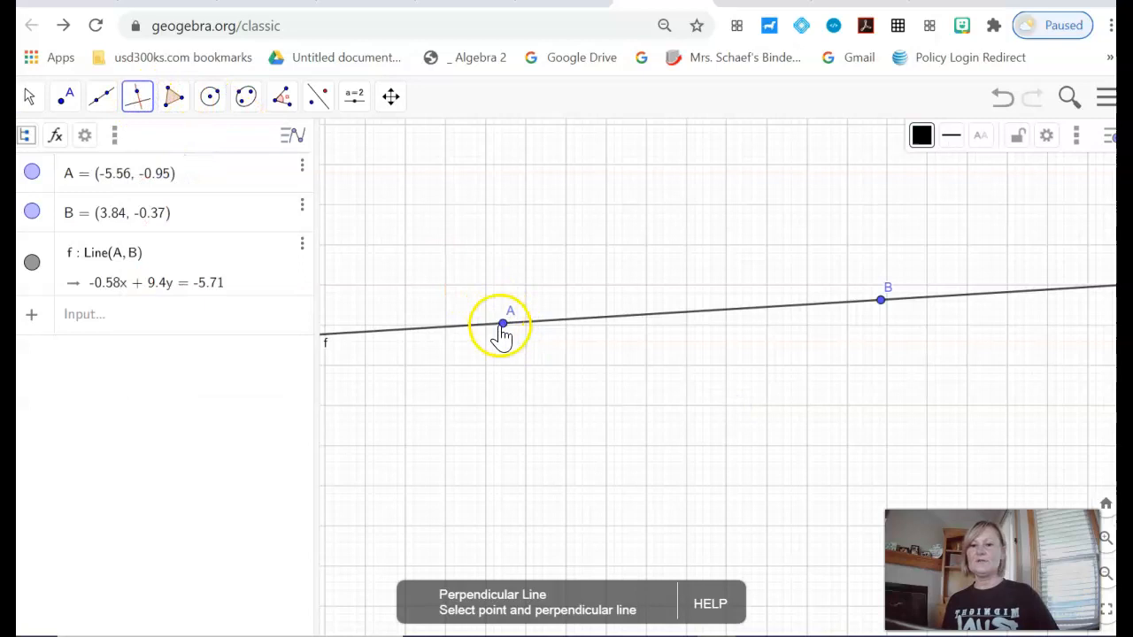
click(502, 325)
click(504, 326)
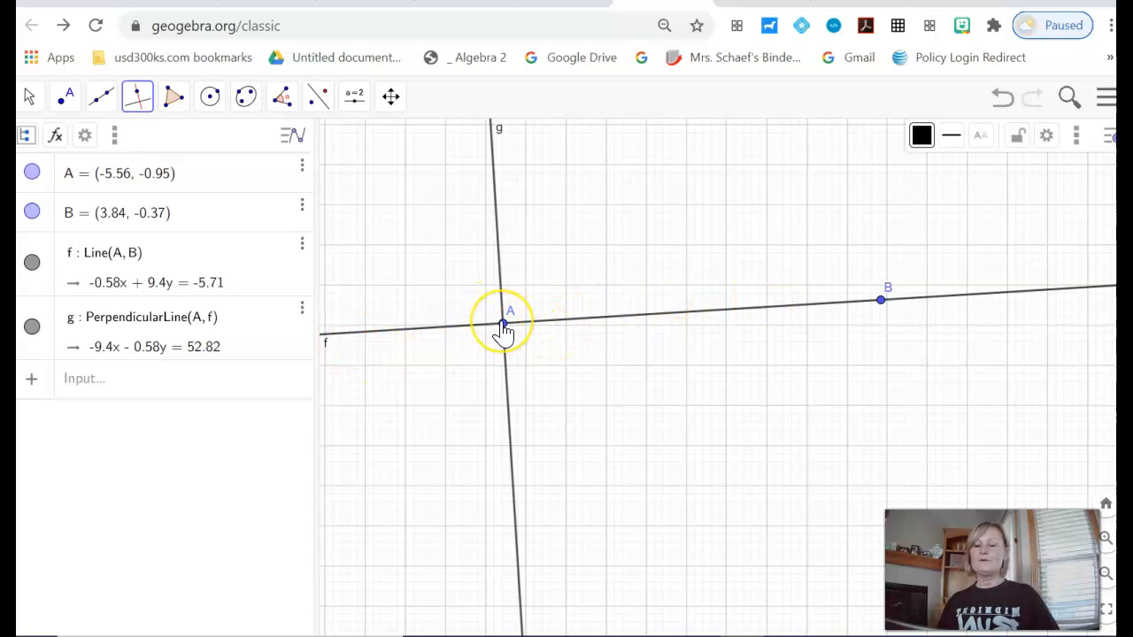
Construct a second line perpendicular to line AB, passing through point B
click(133, 99)
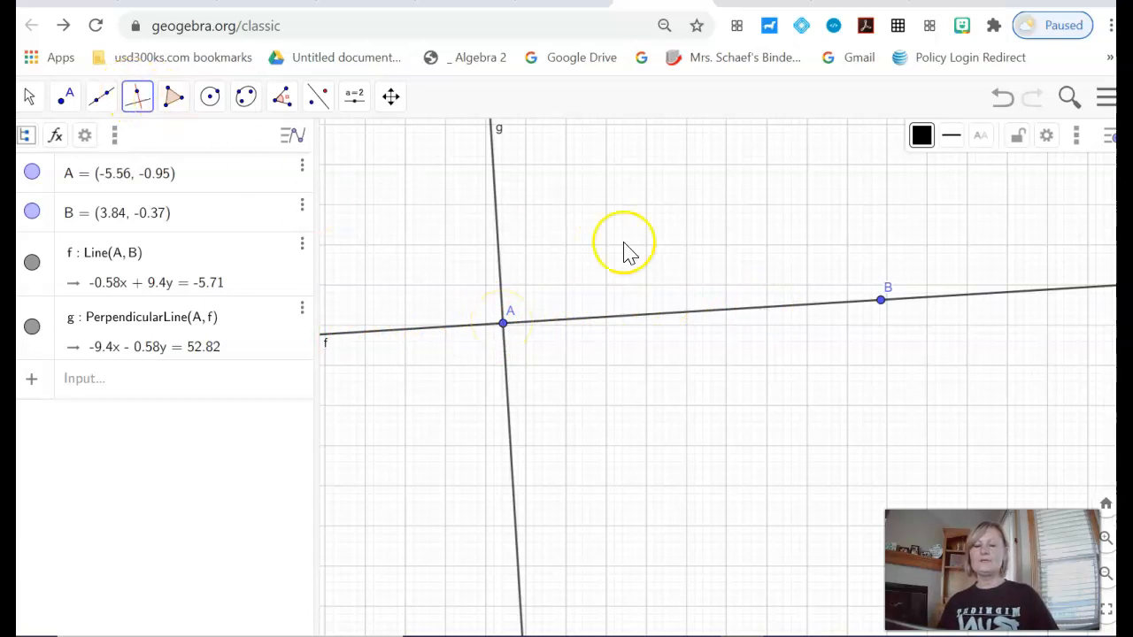
click(882, 302)
click(138, 97)
click(177, 124)
mouse_move(144, 120)
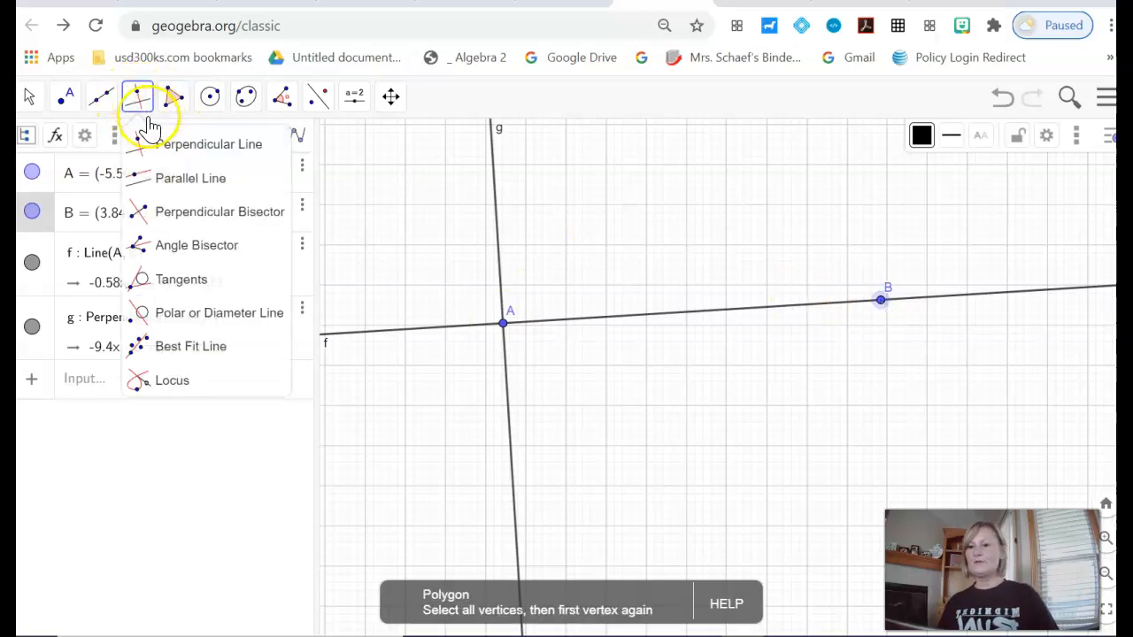
click(170, 143)
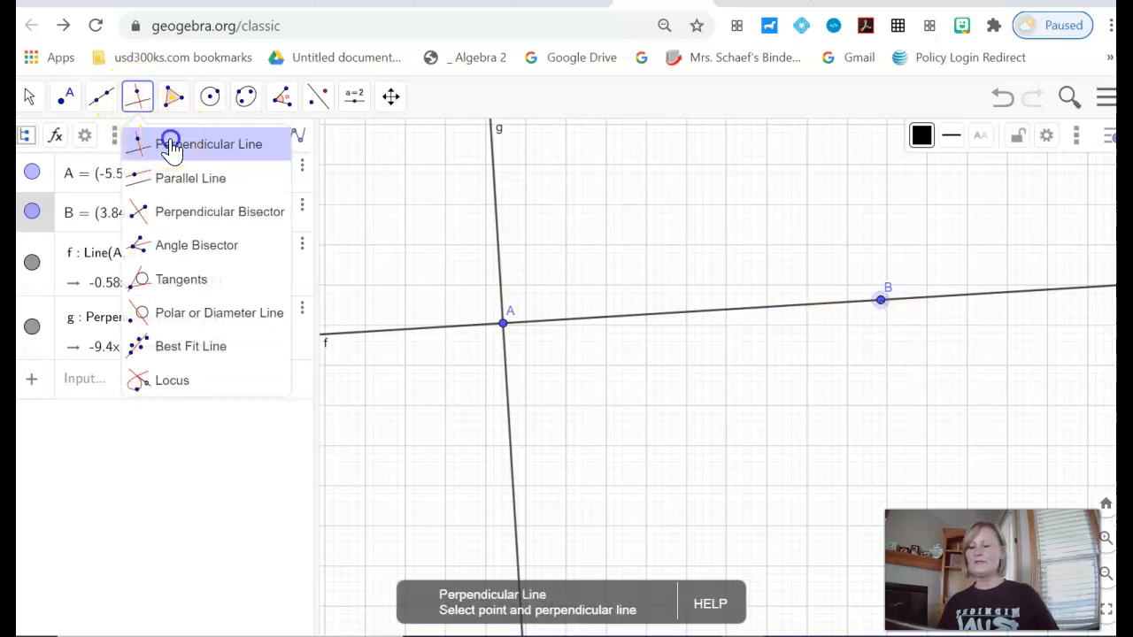
double_click(882, 303)
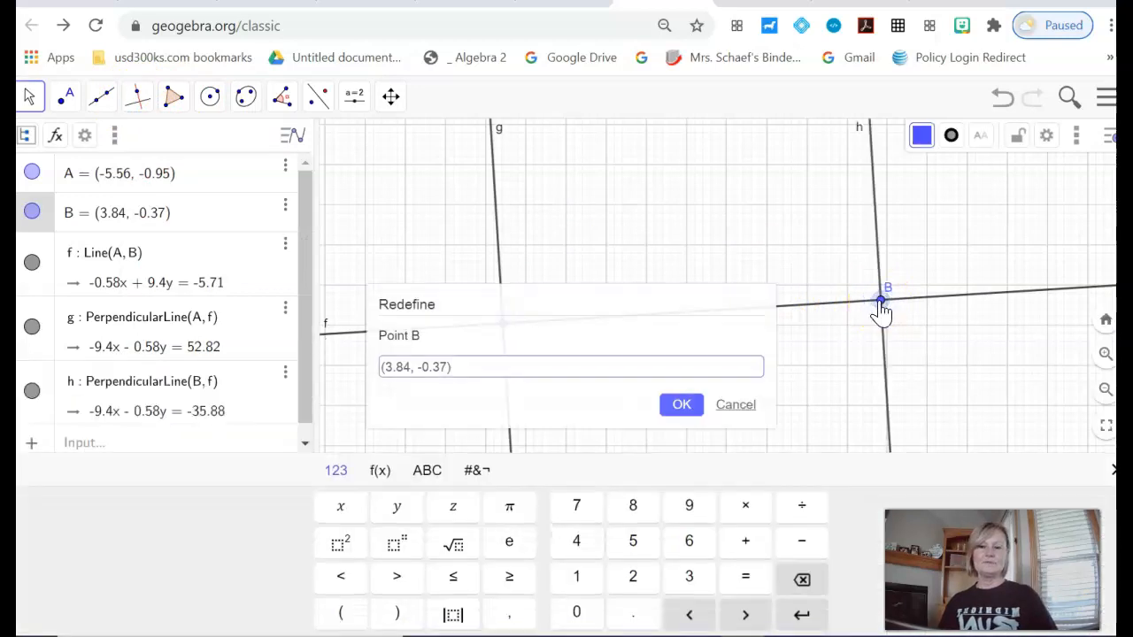
click(737, 407)
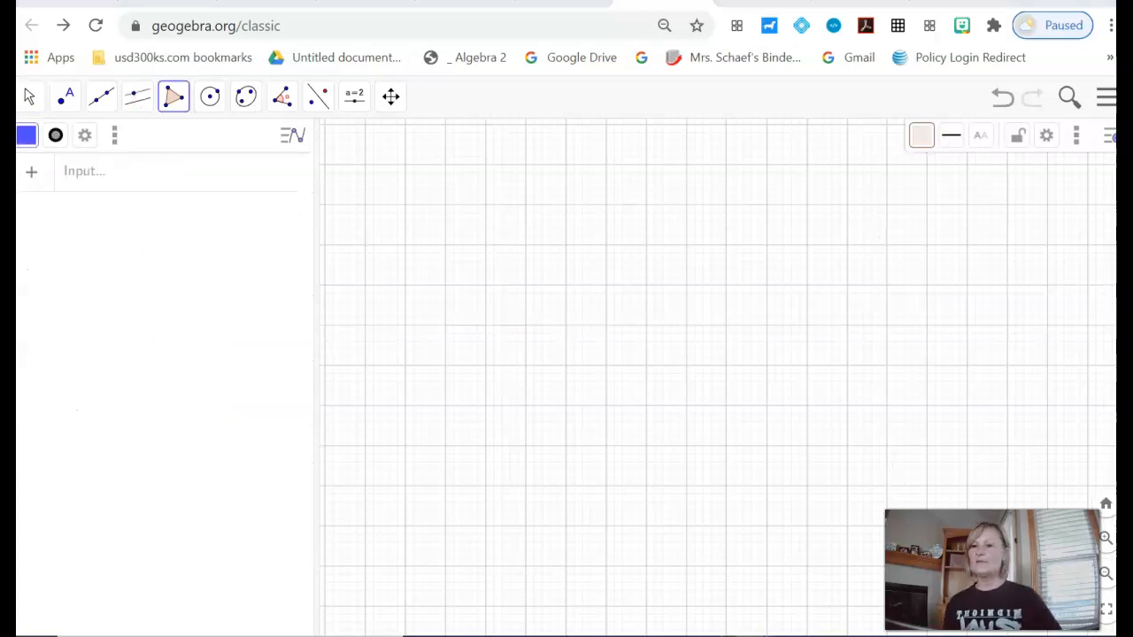
Draw a pentagon with vertices at about (-5.9, 1.4), (-3.5, 0.2), (-4.3, -1.9), (-6.5, -2.4) and (-7.7, -0.3)
click(318, 99)
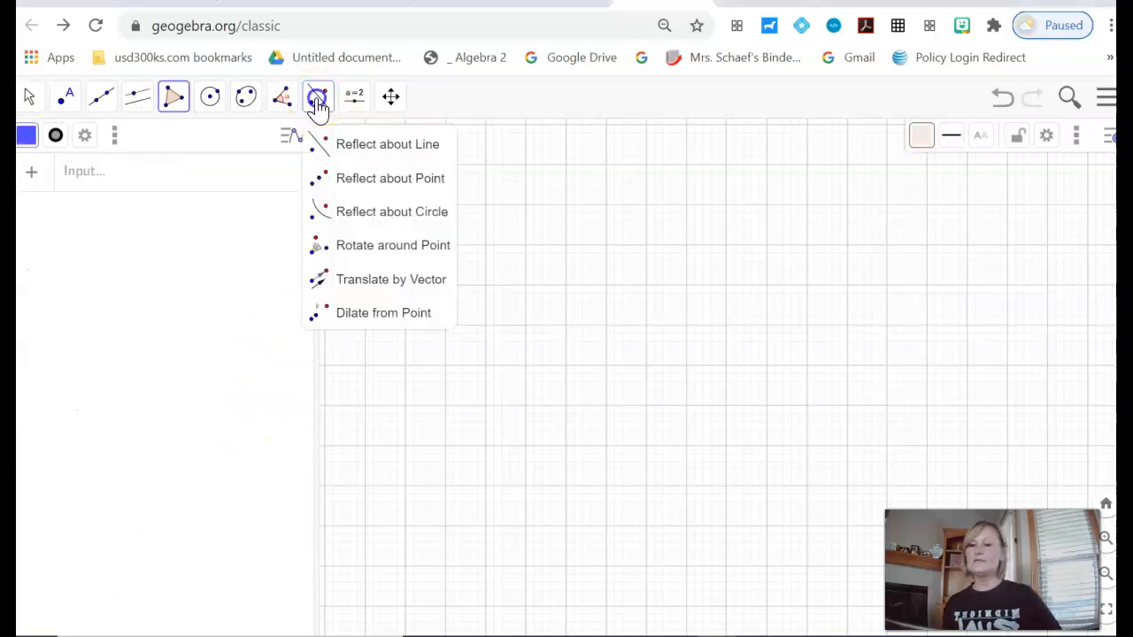
click(173, 104)
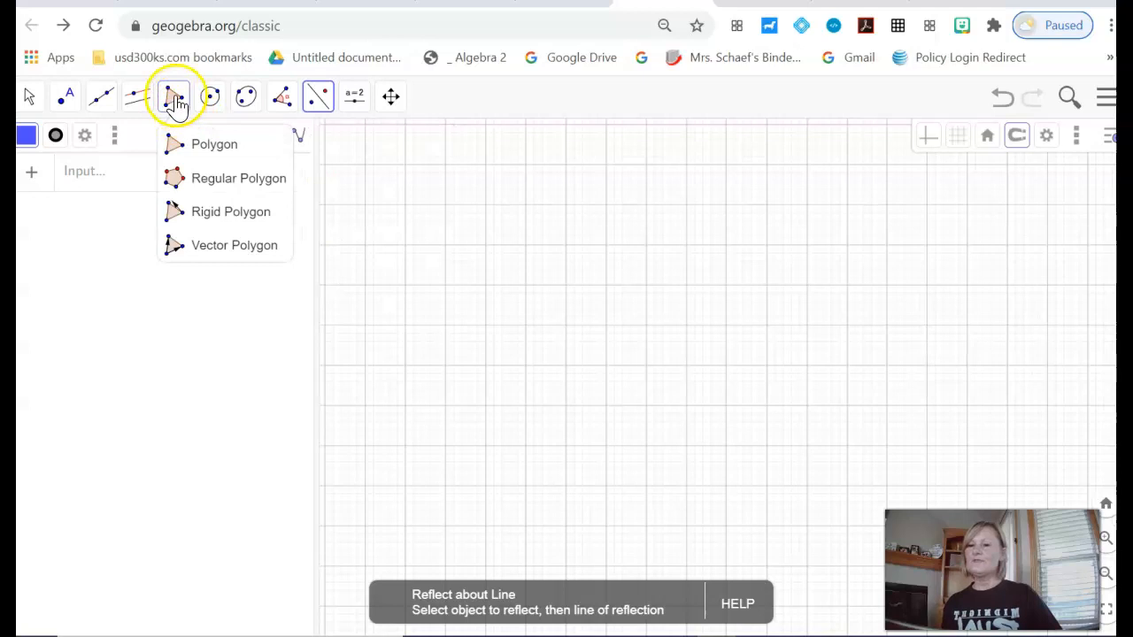
click(177, 105)
click(177, 104)
click(192, 151)
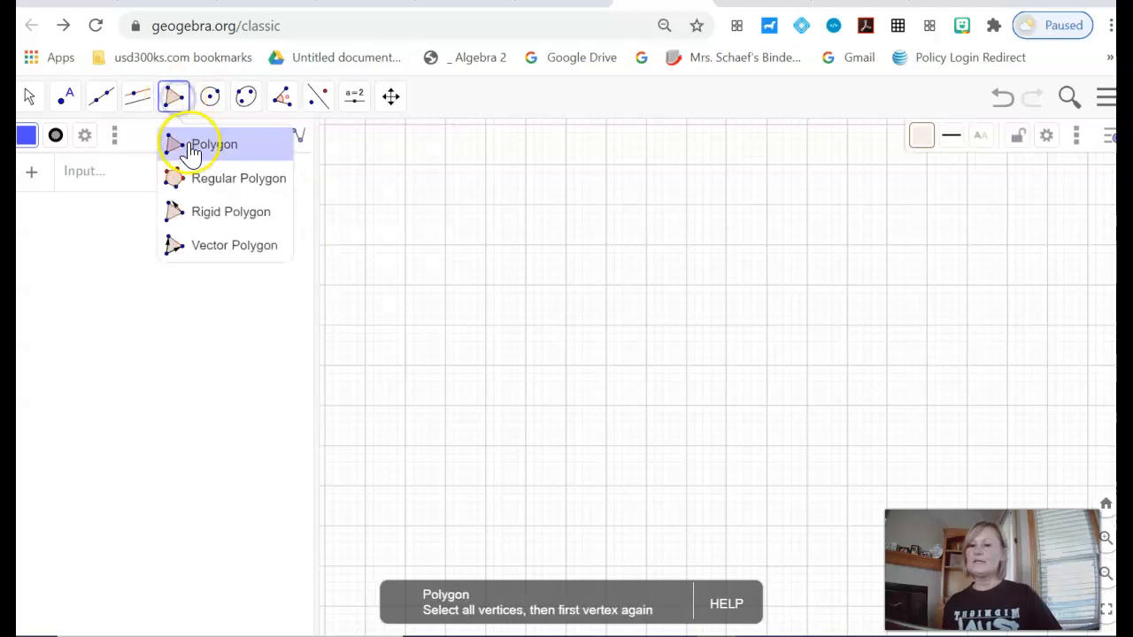
click(189, 152)
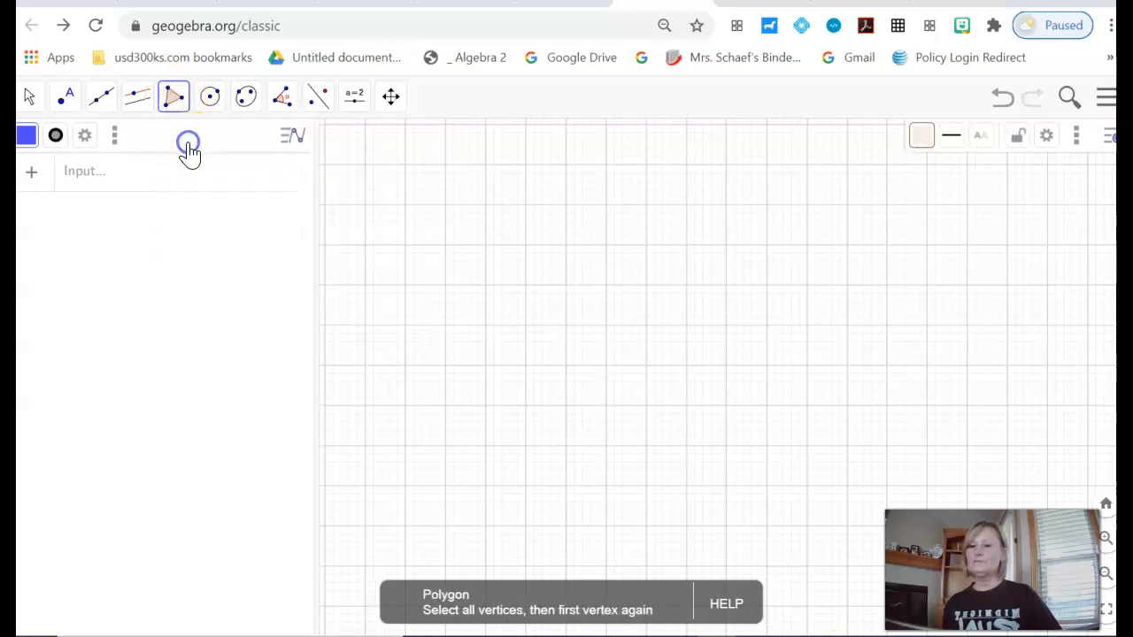
click(487, 230)
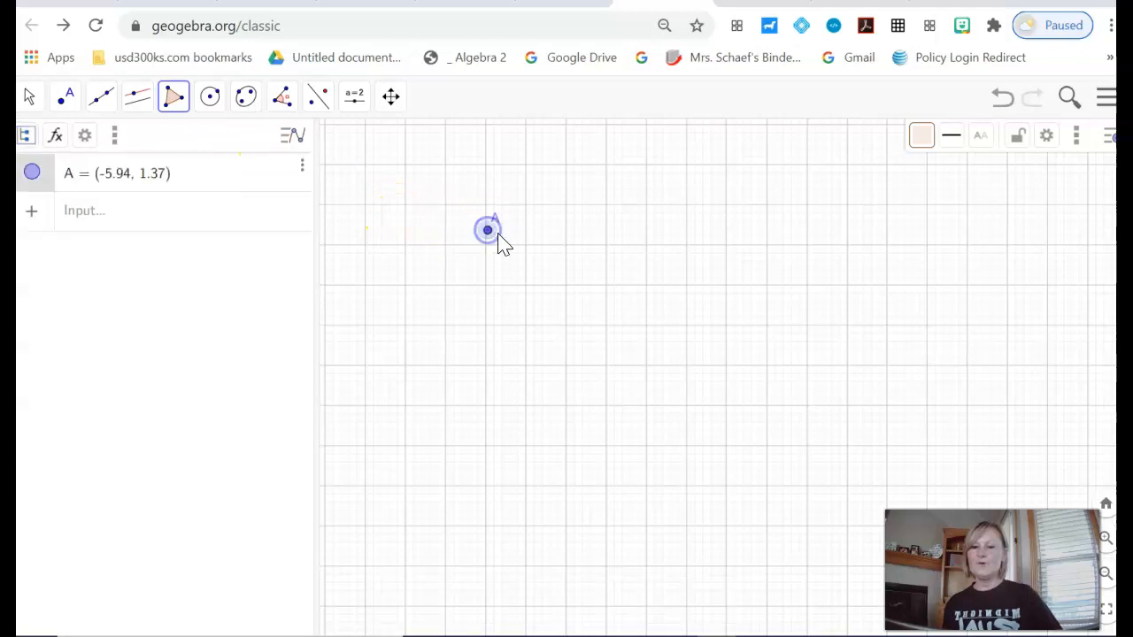
click(587, 277)
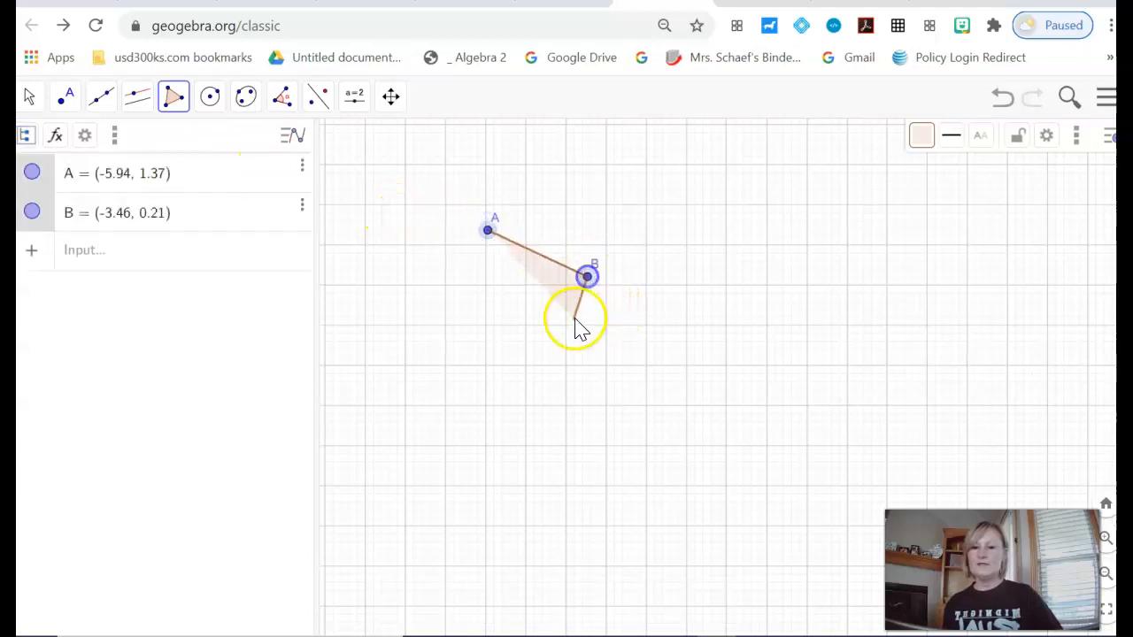
click(555, 360)
click(467, 379)
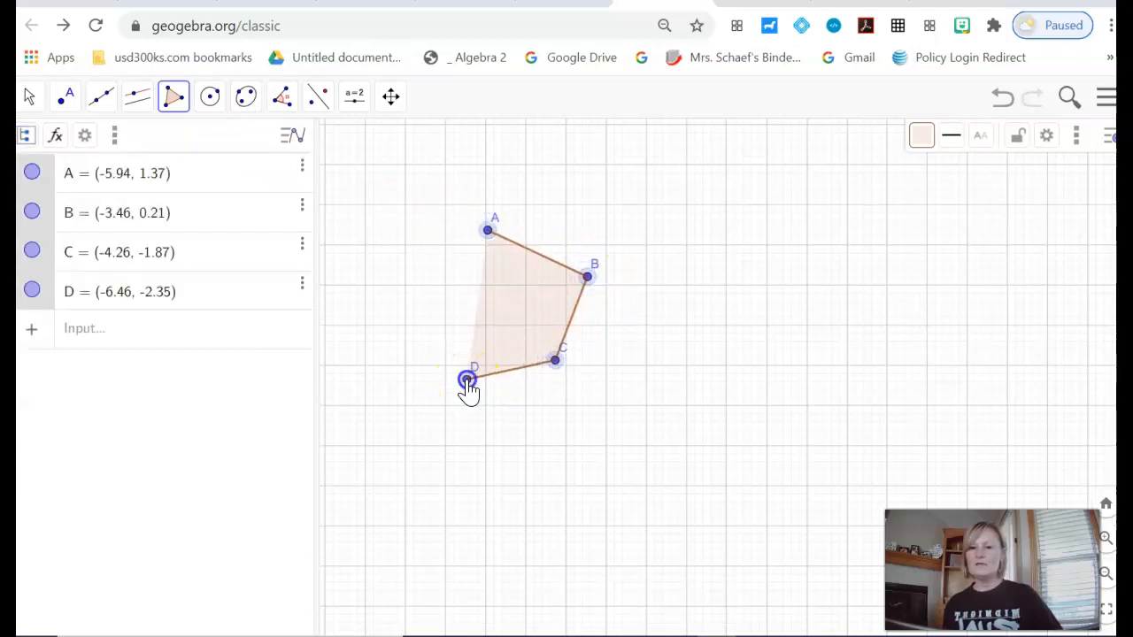
click(417, 296)
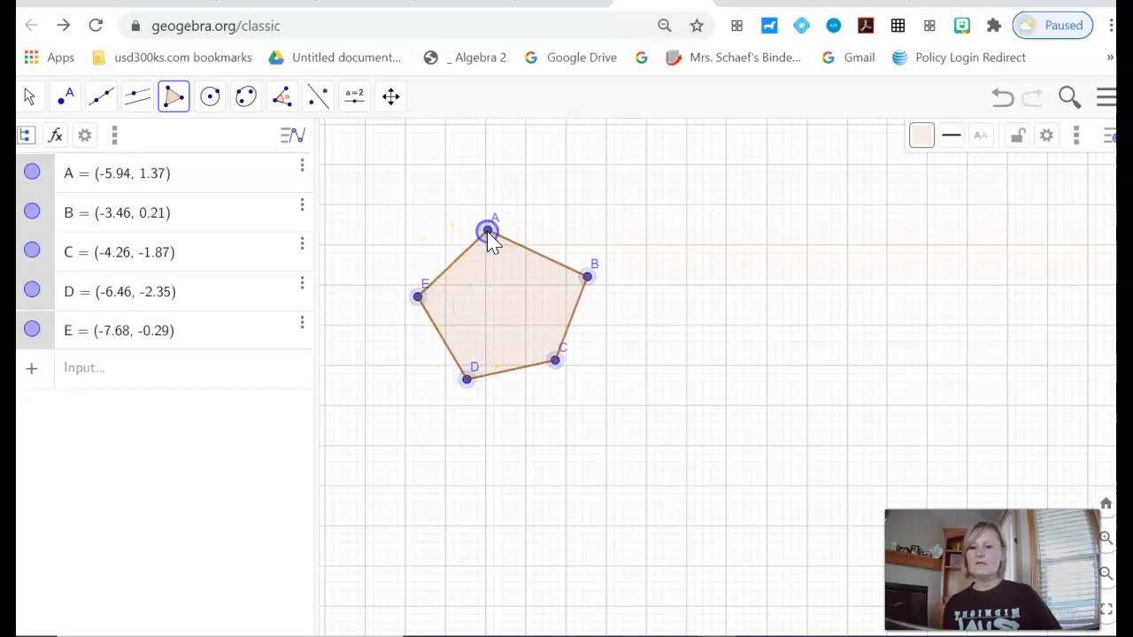
click(488, 232)
click(489, 235)
drag(489, 231, 436, 234)
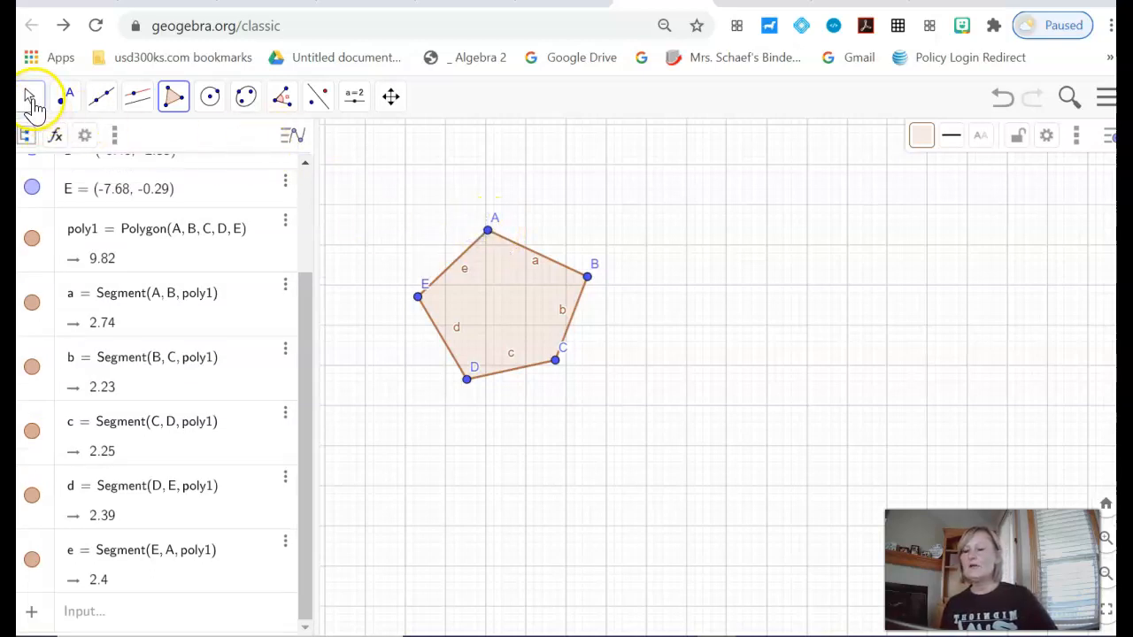
Reshape the pentagon by moving vertex A upward and slightly left, and vertex C inward so the polygon becomes concave
click(31, 100)
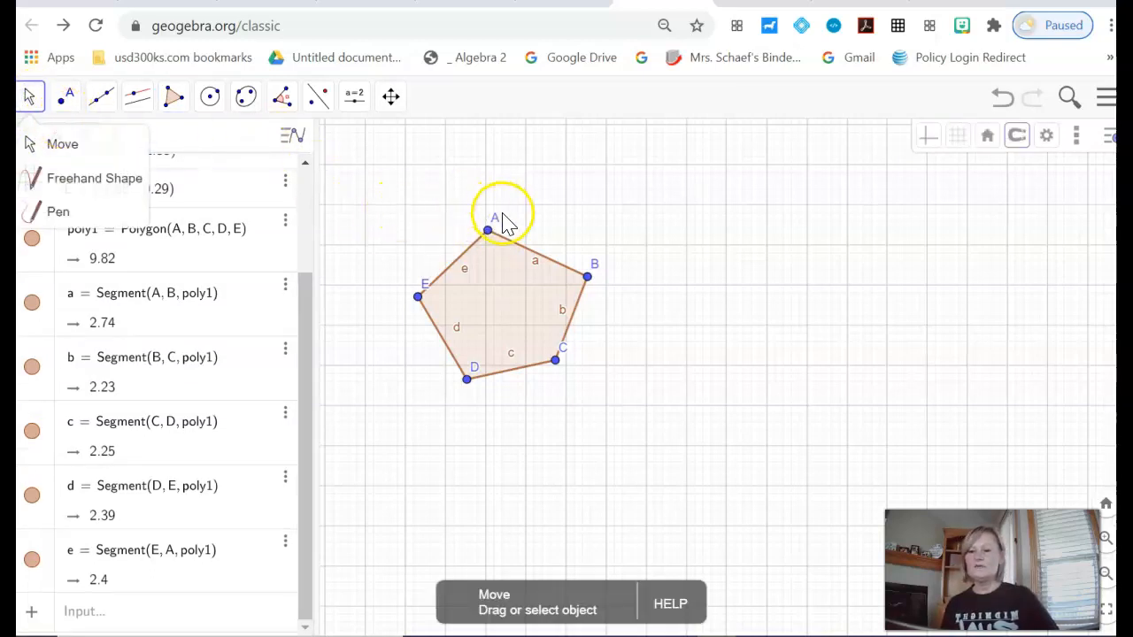
drag(489, 235, 467, 171)
click(556, 360)
drag(561, 372, 489, 286)
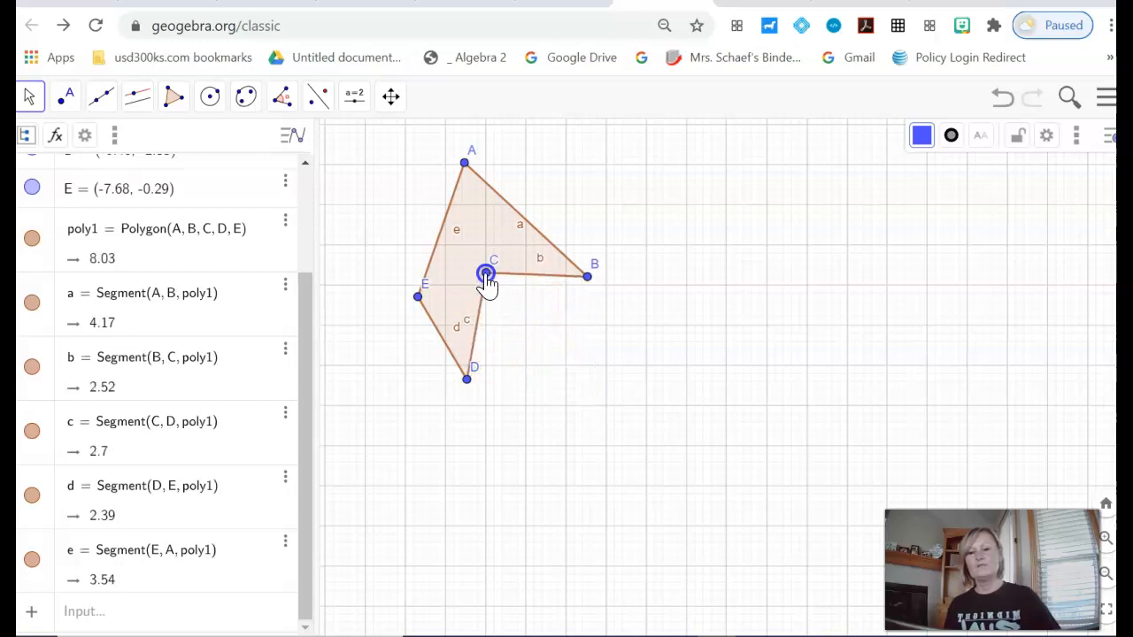
click(589, 462)
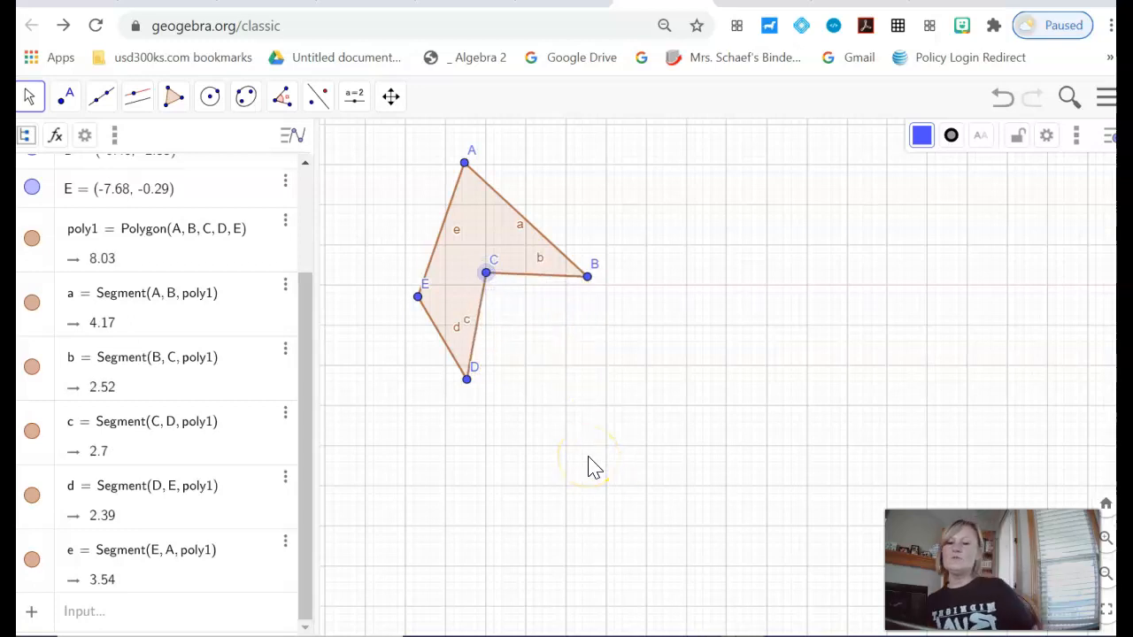
click(483, 439)
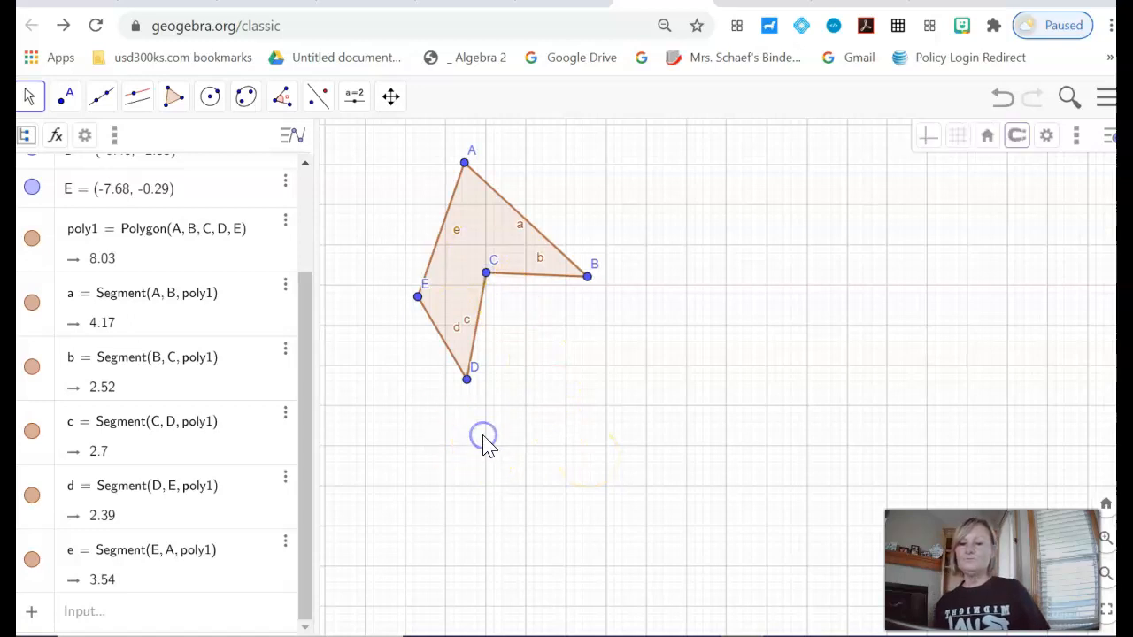
Draw a reflection line beside the polygon through points at about (-5.16, -4.93) and (0.4, 1.87)
click(319, 102)
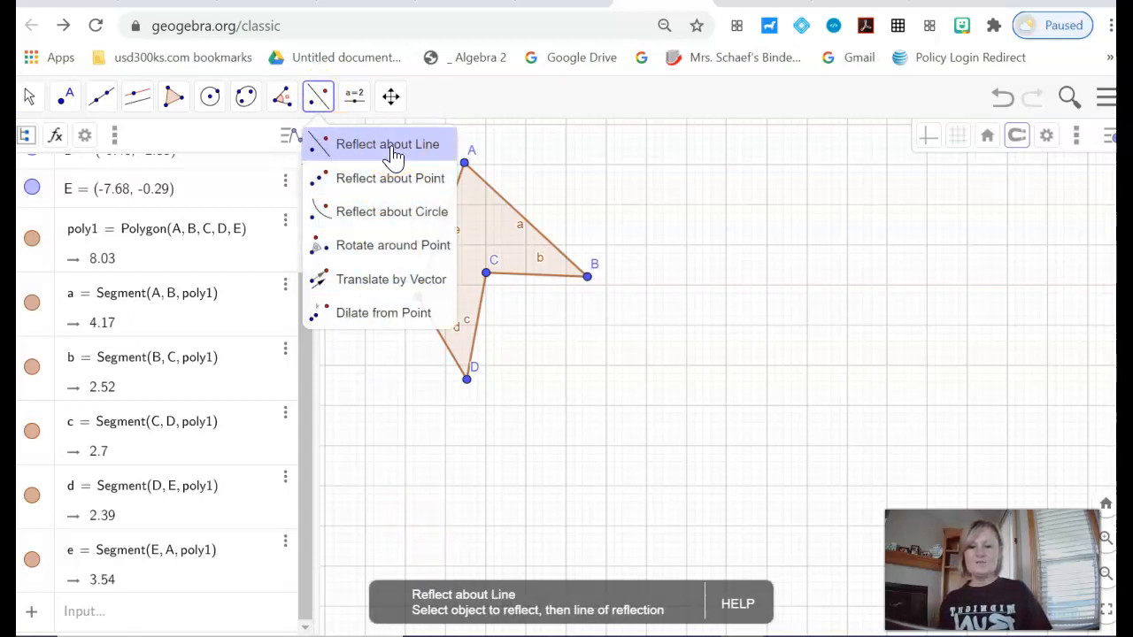
click(102, 101)
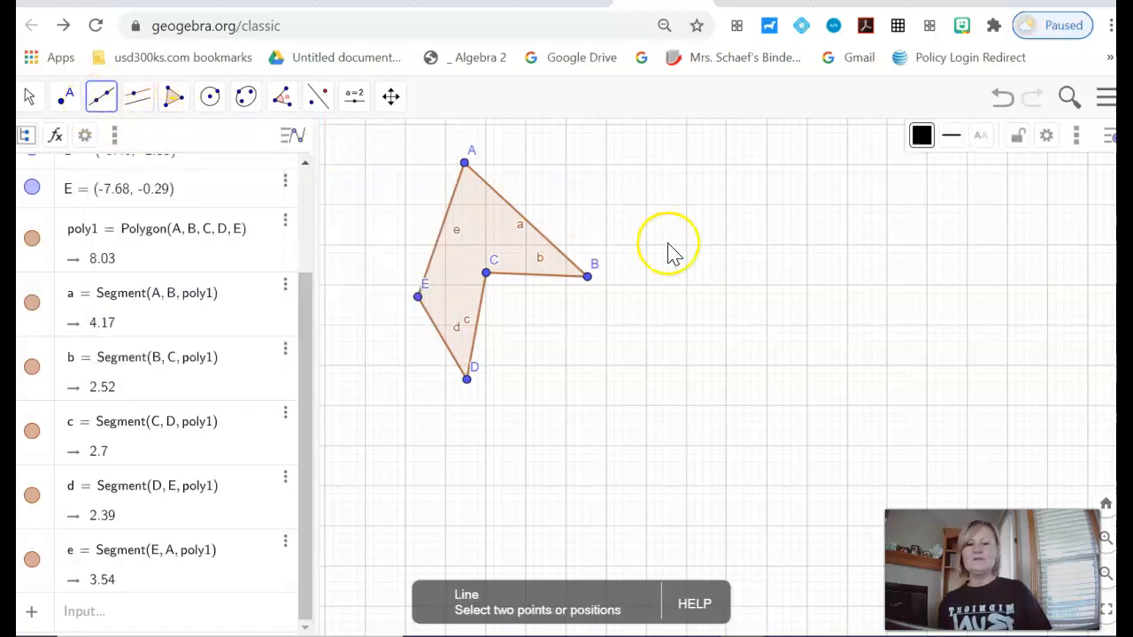
click(100, 103)
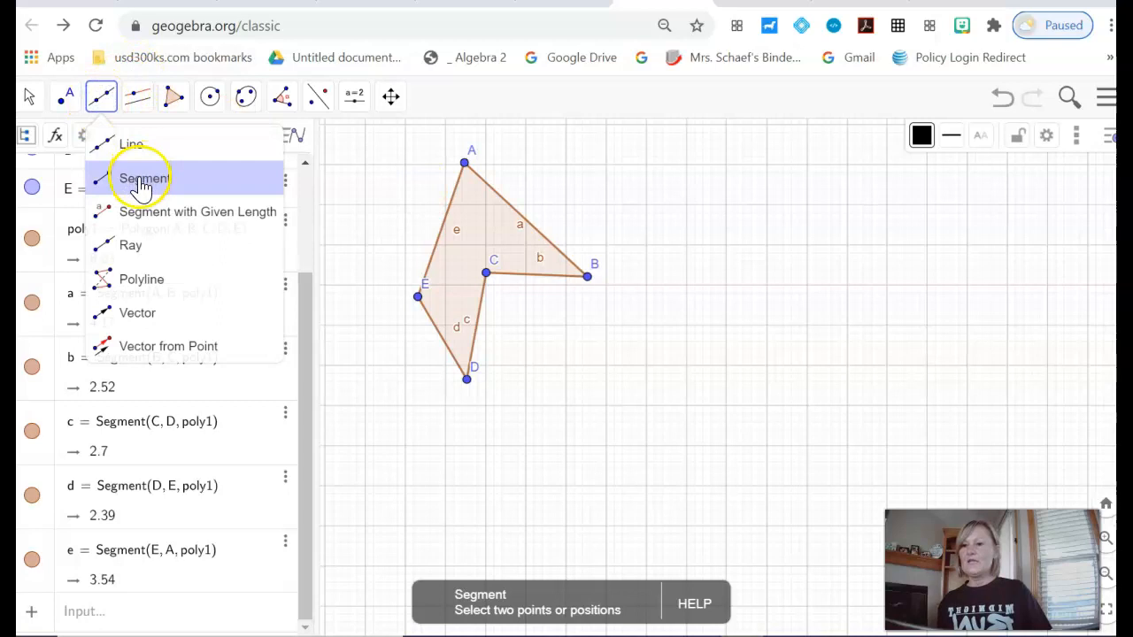
click(133, 146)
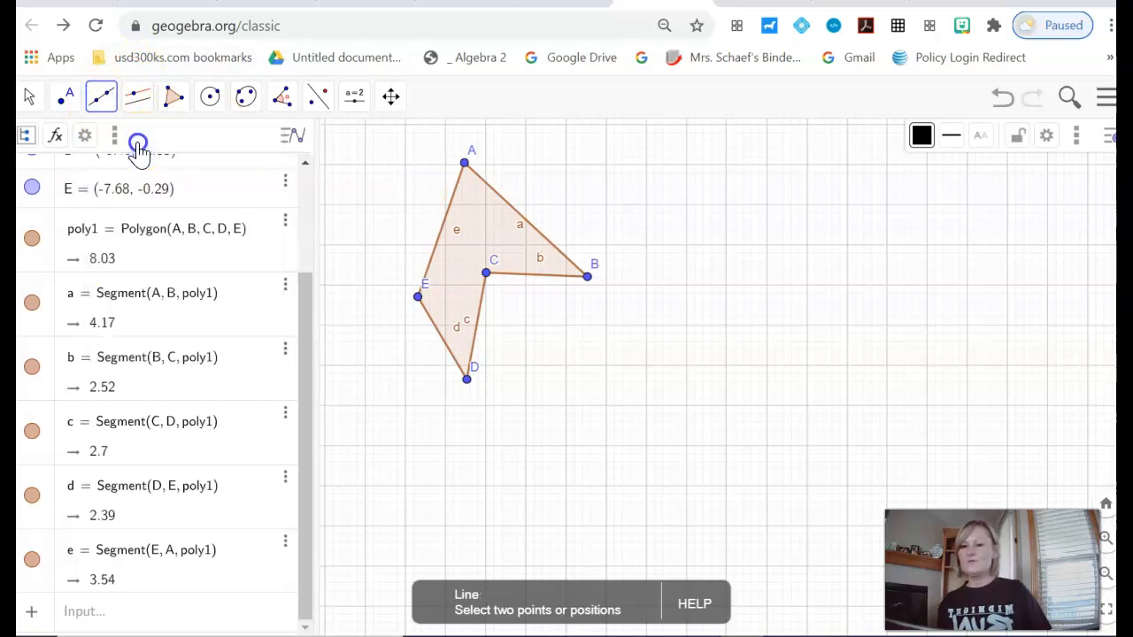
click(519, 483)
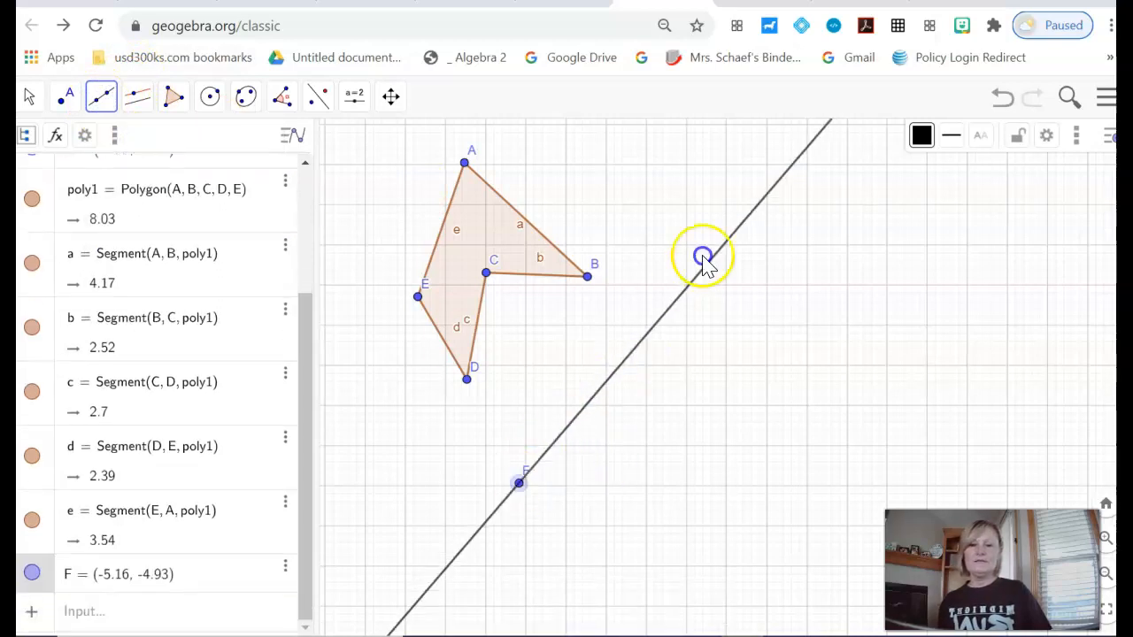
click(742, 211)
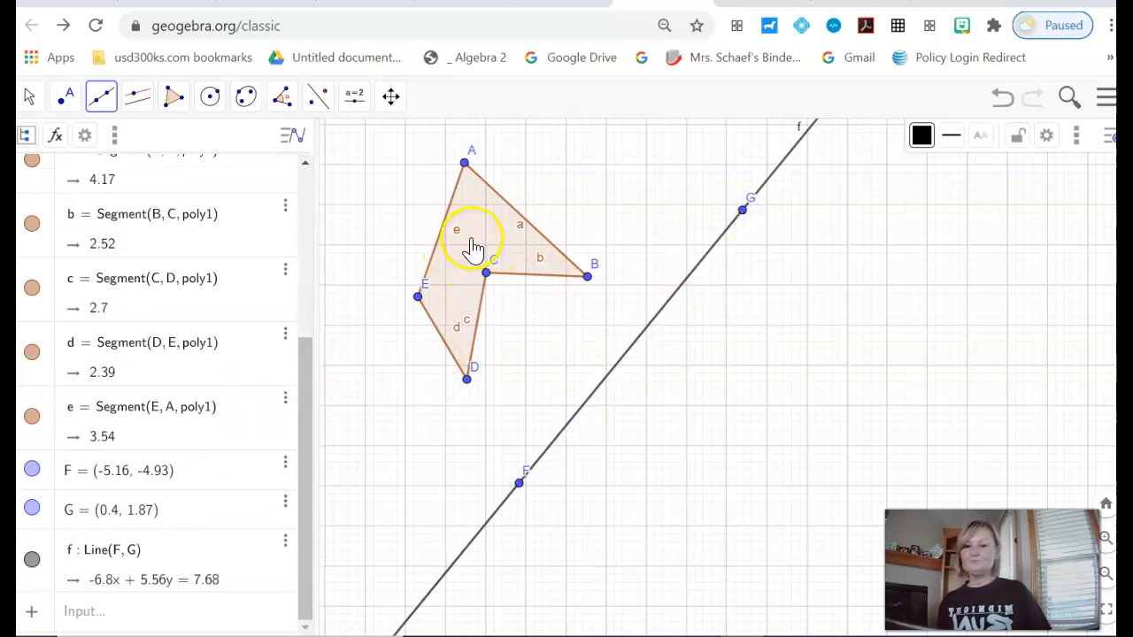
click(472, 238)
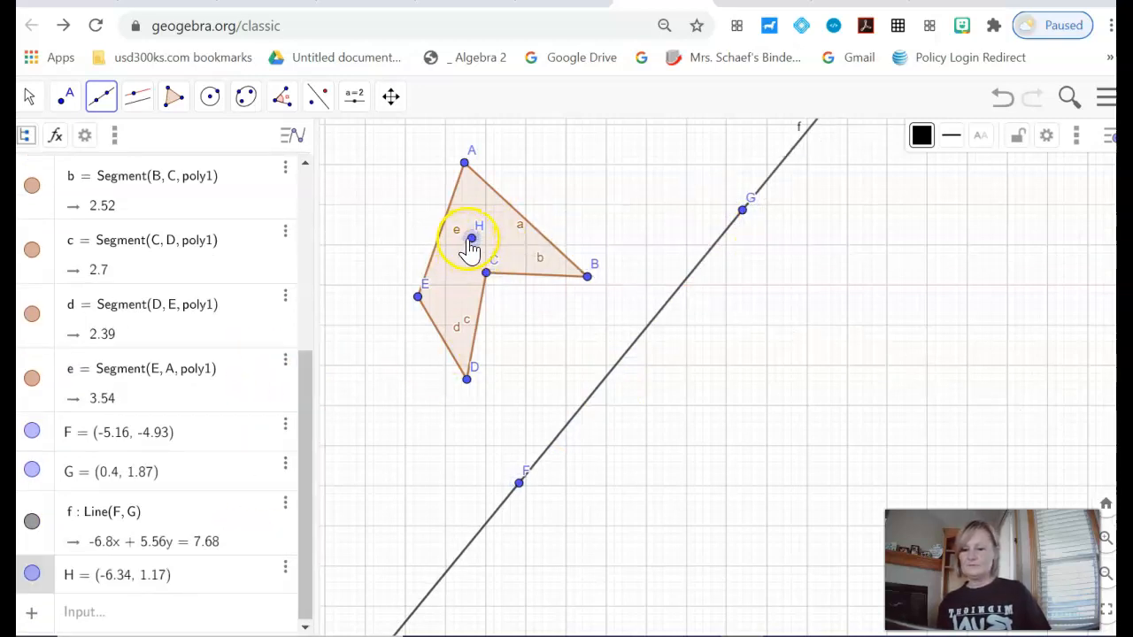
key(ctrl+z)
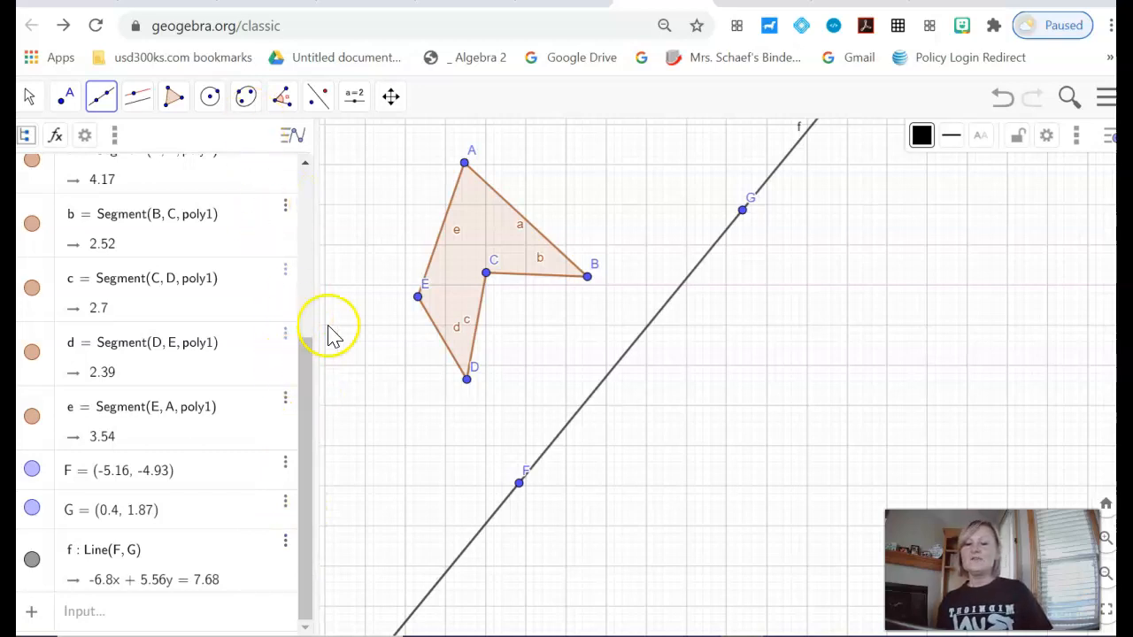
click(31, 95)
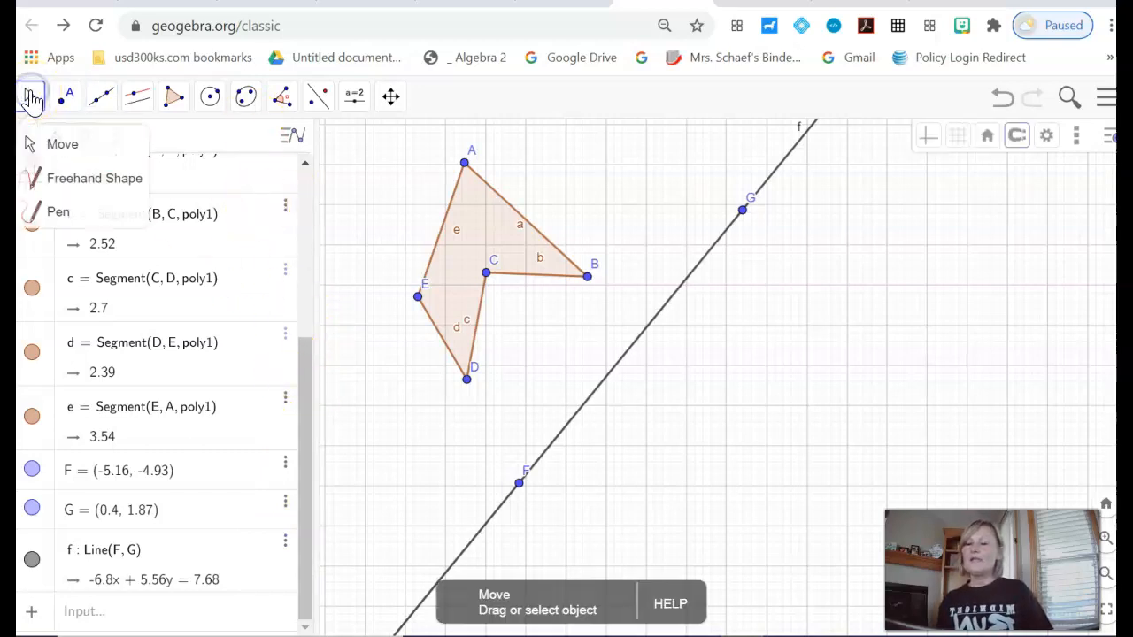
click(31, 93)
click(478, 228)
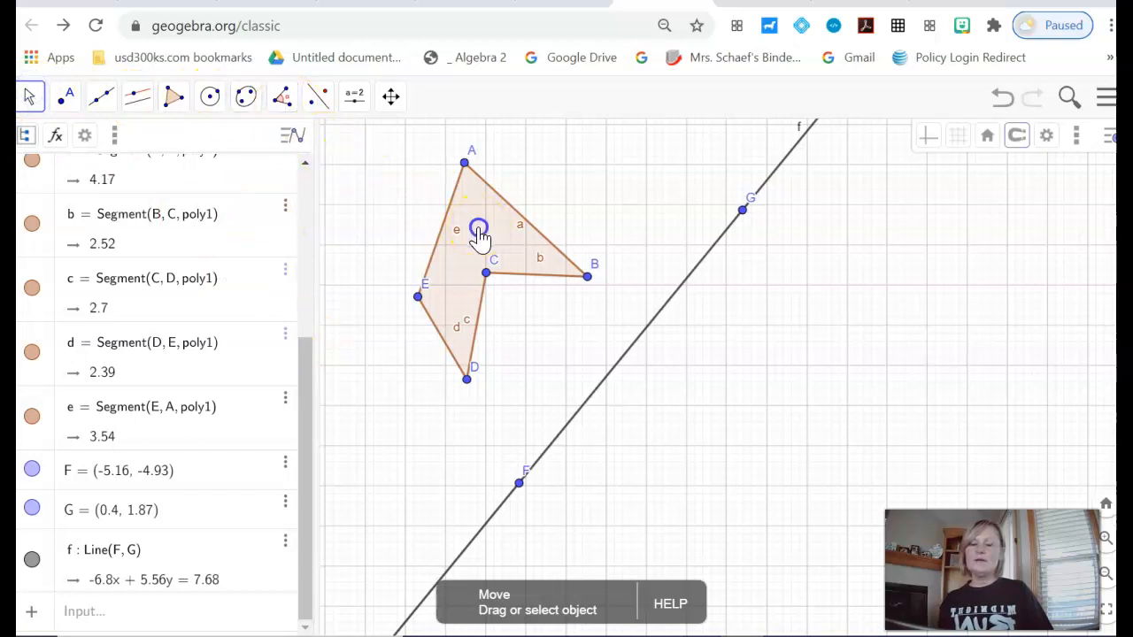
click(661, 315)
Reflect the concave pentagon about line FG
click(320, 100)
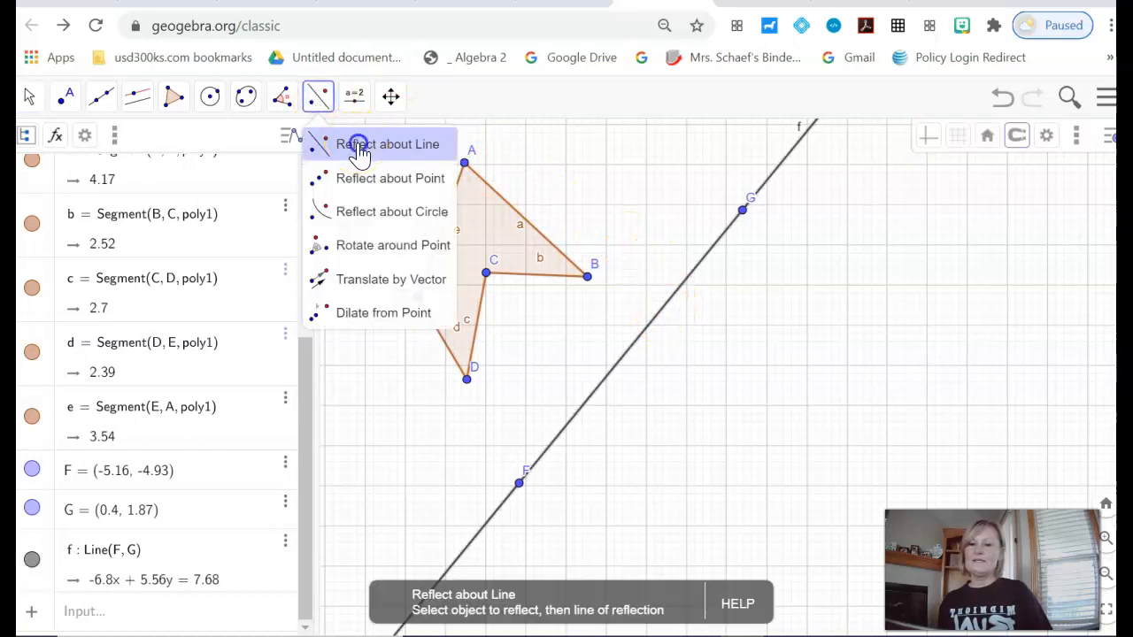
click(359, 147)
click(461, 249)
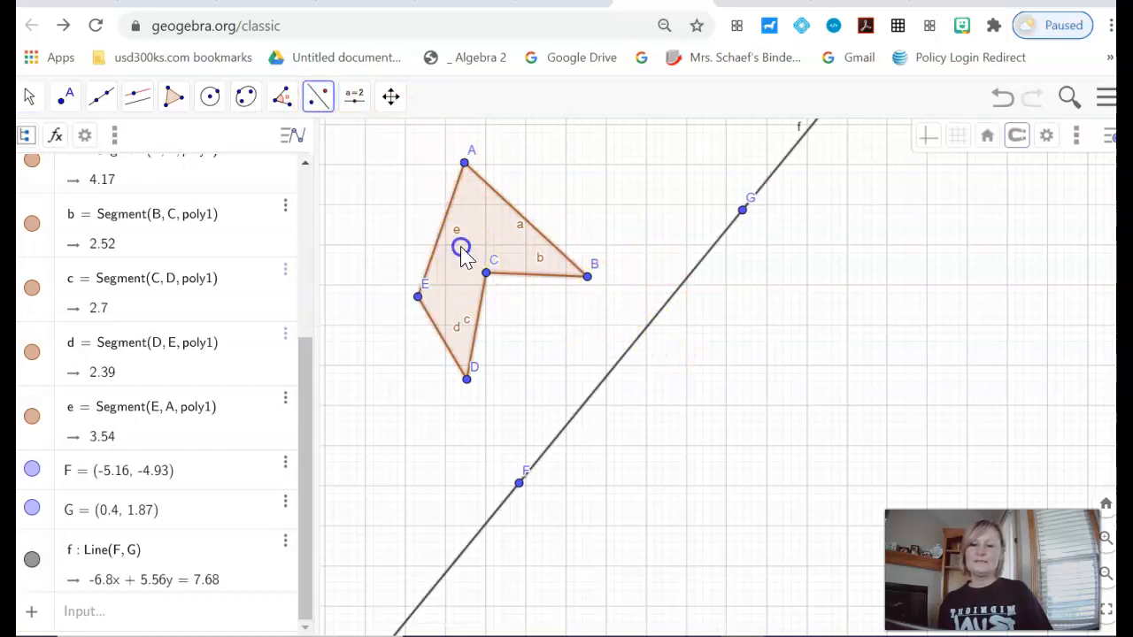
click(630, 355)
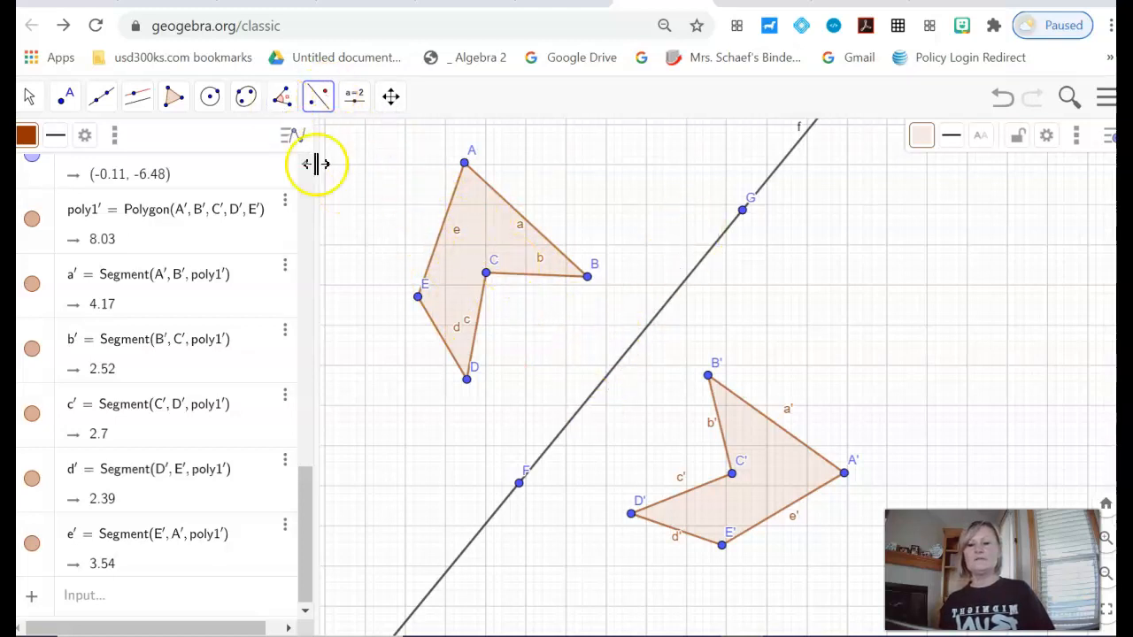
Rotate the original pentagon 45° clockwise around its vertex B
click(325, 104)
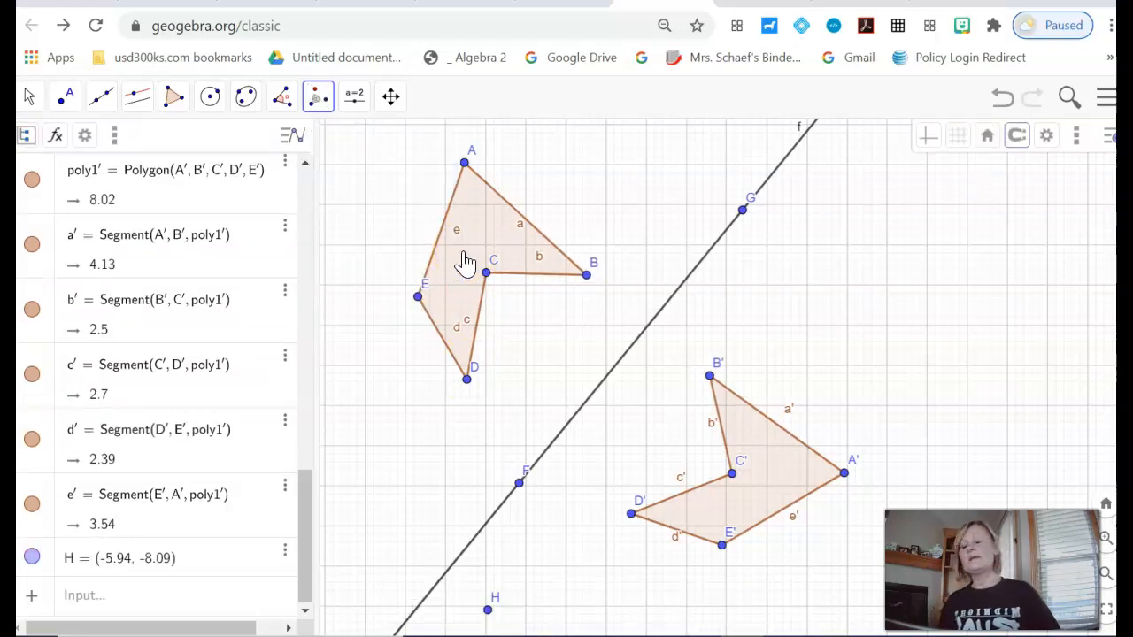
click(464, 255)
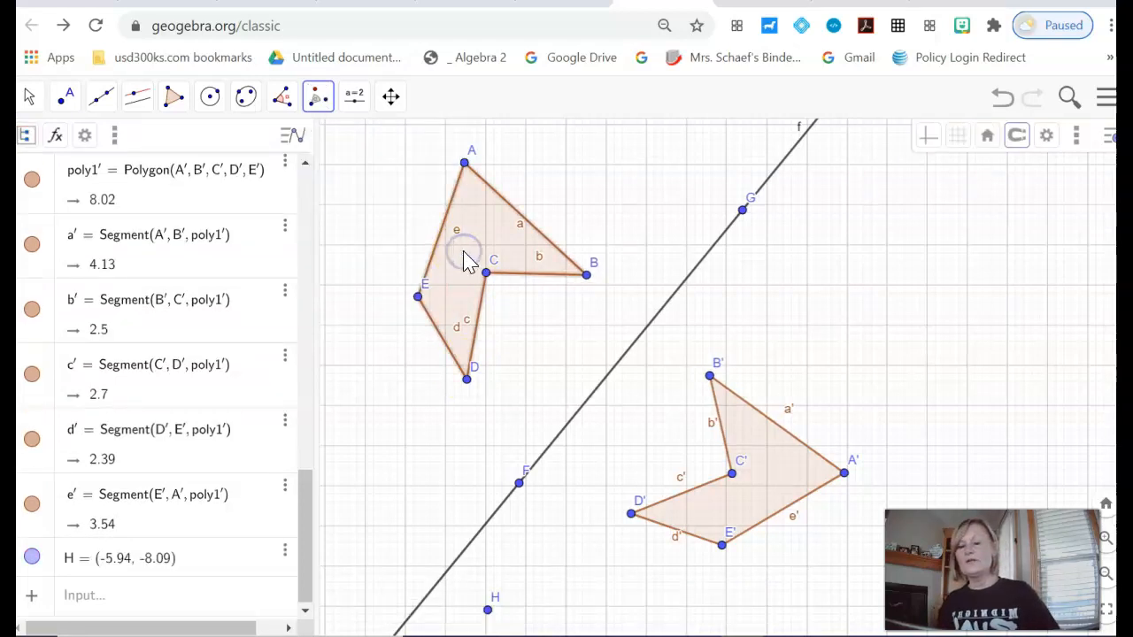
click(319, 97)
click(373, 257)
click(466, 381)
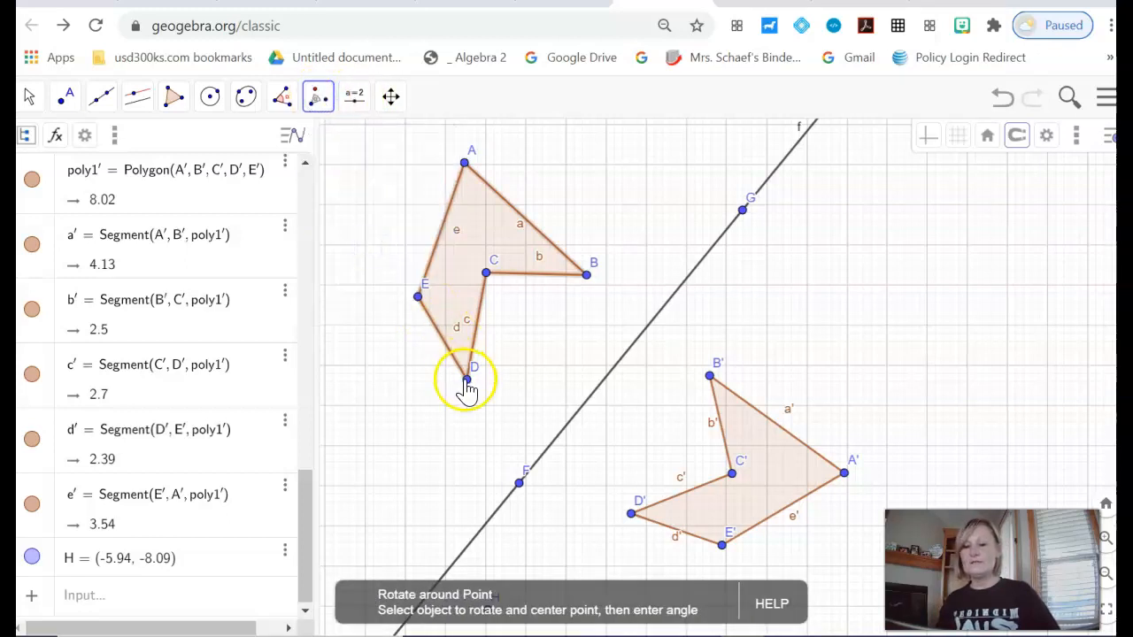
click(586, 277)
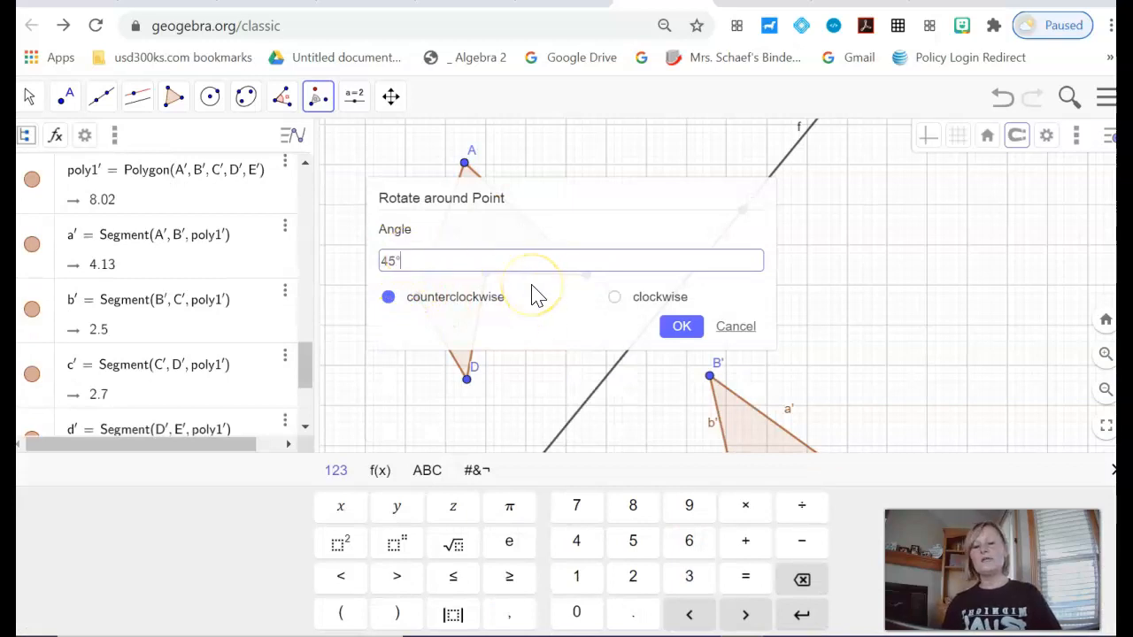
click(618, 304)
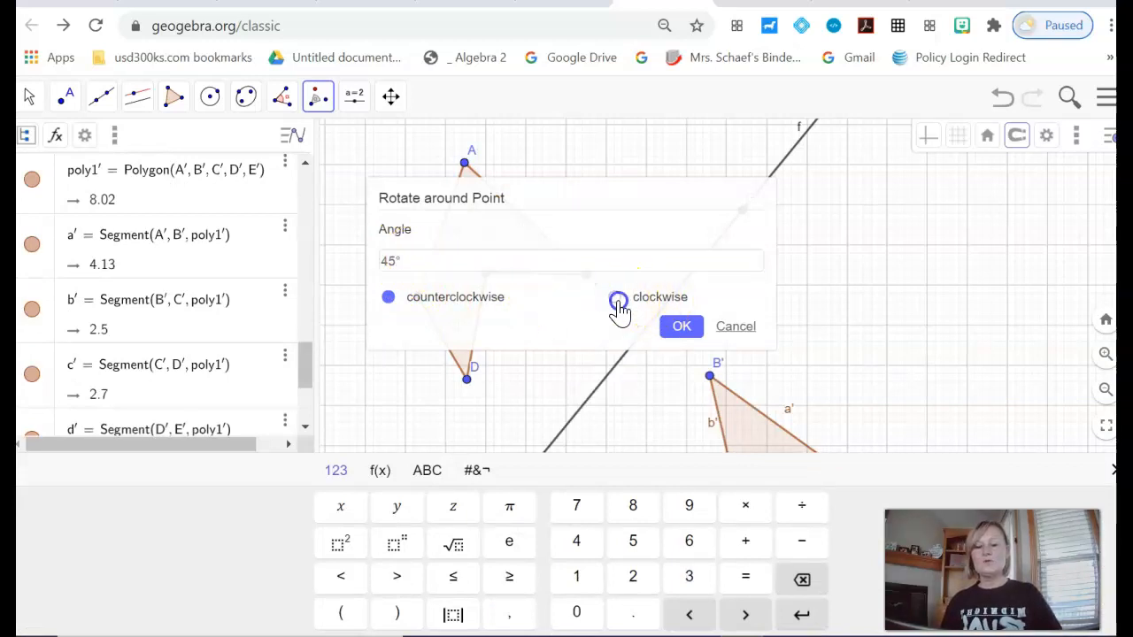
click(681, 327)
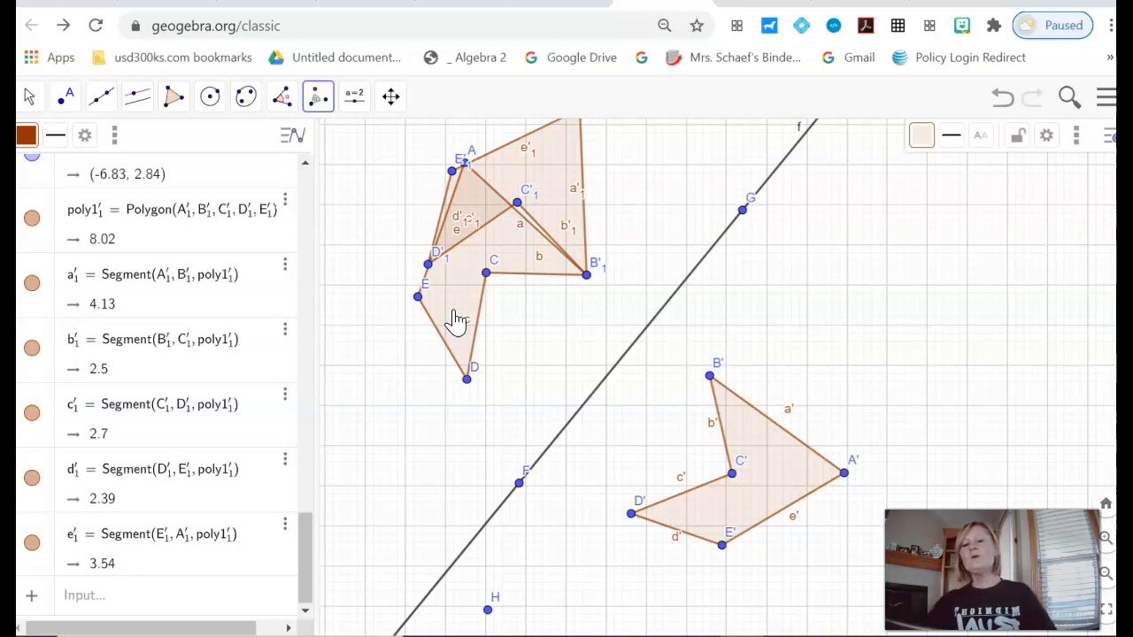
click(317, 97)
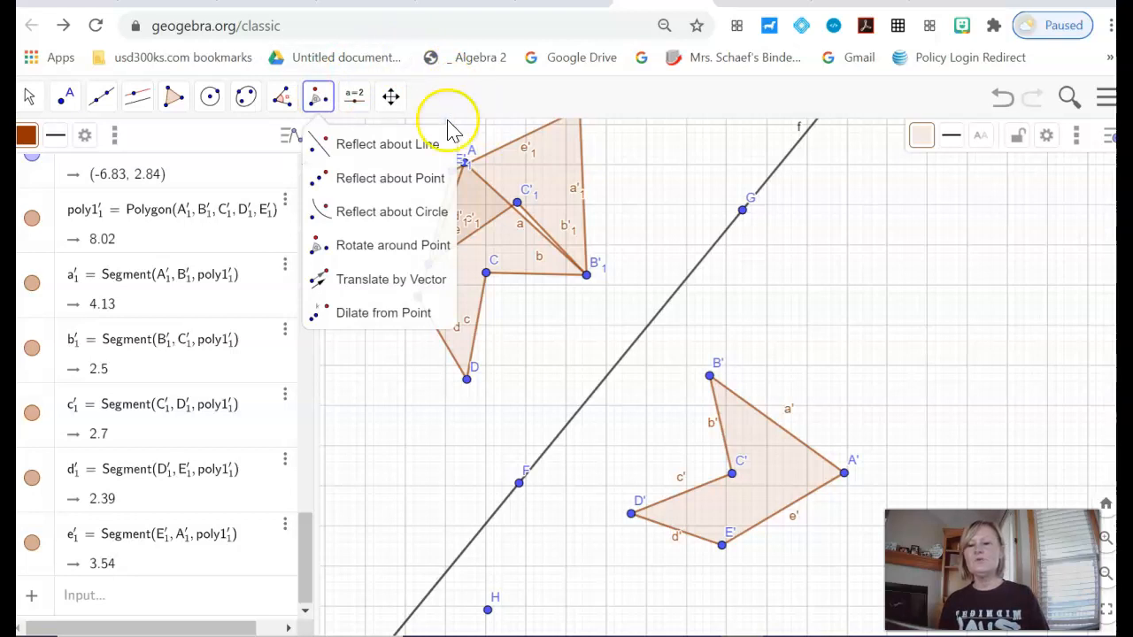
click(463, 90)
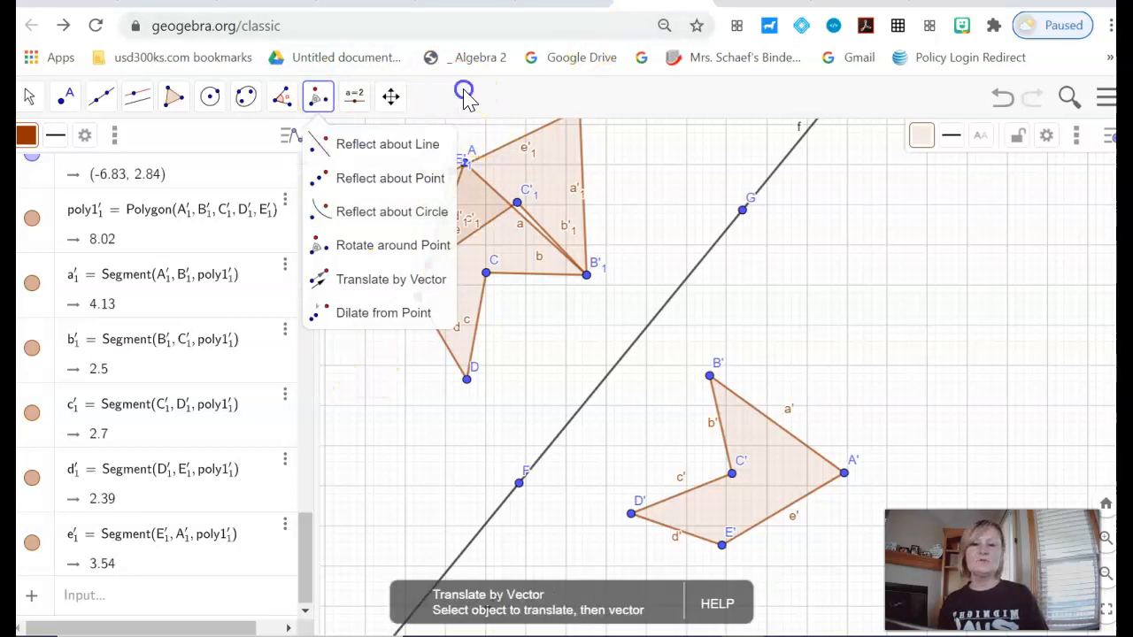
mouse_move(390, 97)
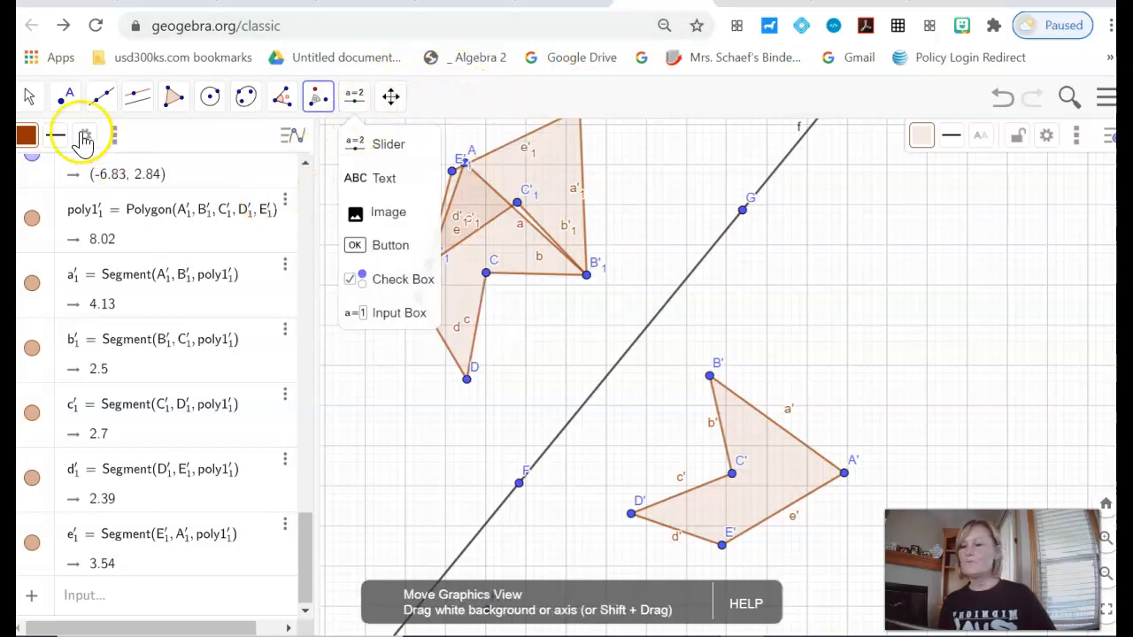
click(407, 149)
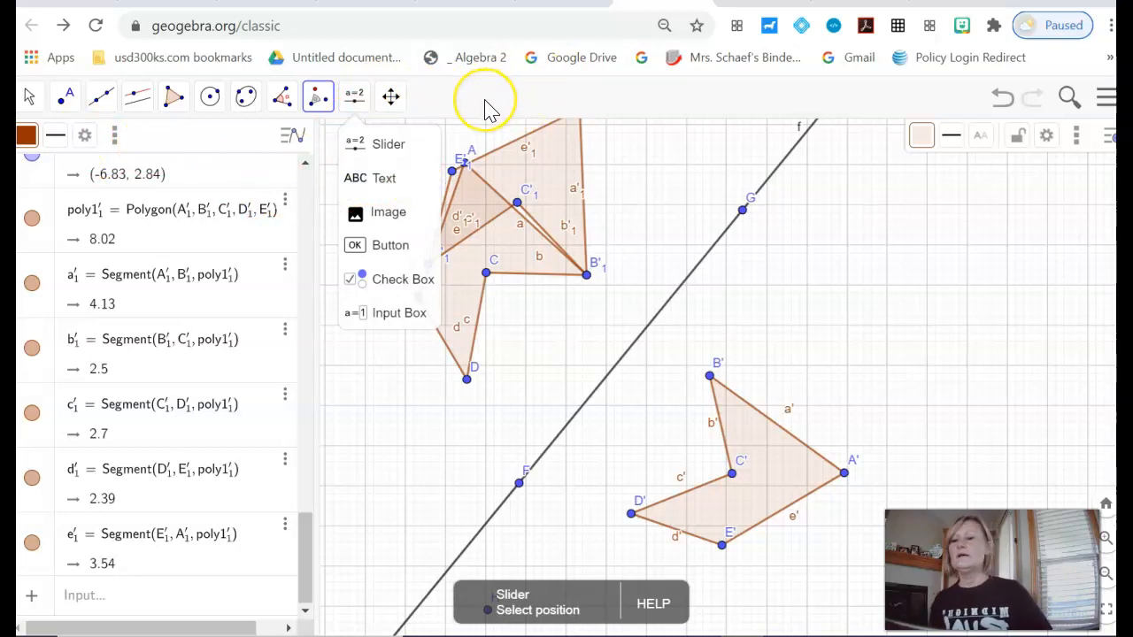